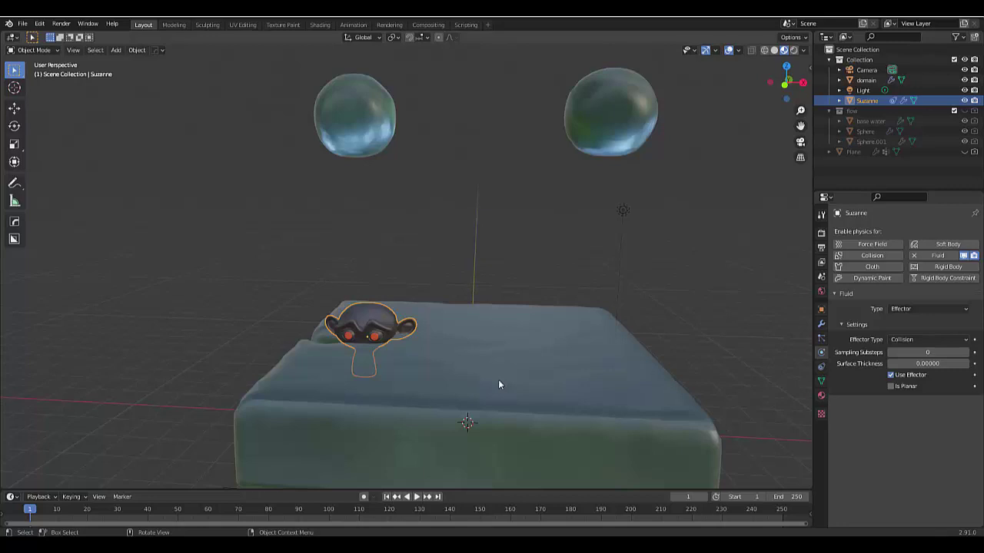
Start Timeline playback of the finished water simulation around Suzanne
click(416, 498)
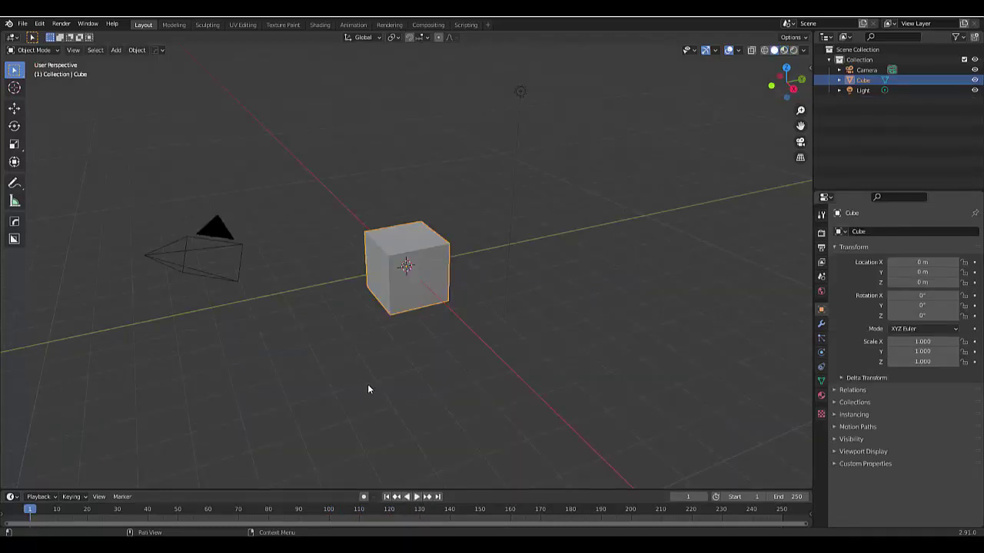
Select the default cube and, in front orthographic view, scale it up to about 4.975
click(367, 384)
scroll(382, 379, down, 5)
scroll(402, 327, up, 5)
click(413, 305)
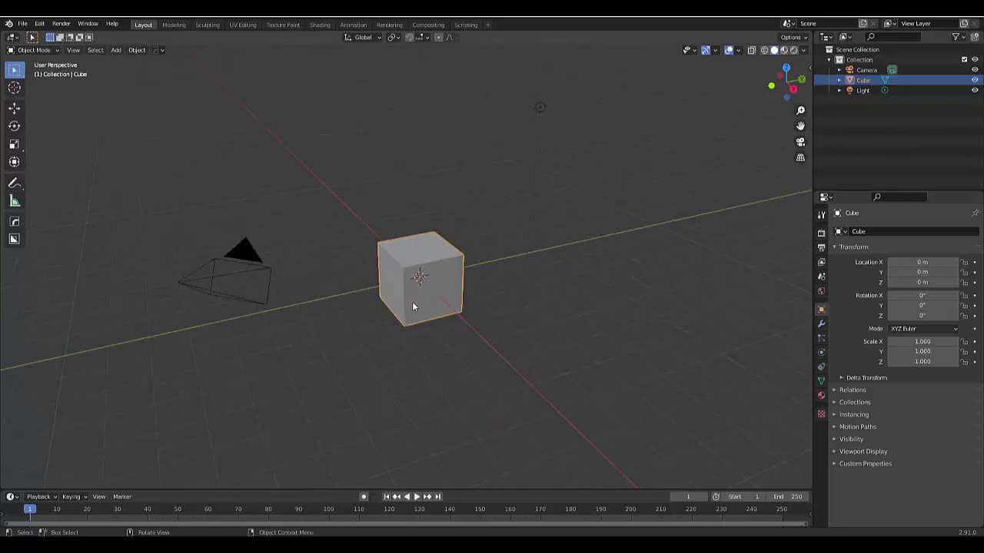
key(KP_1)
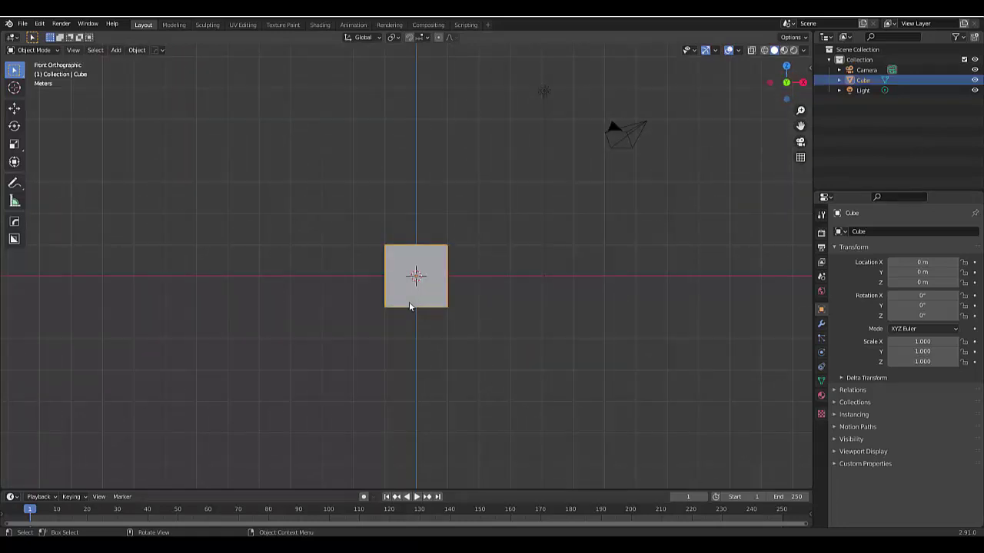
key(s)
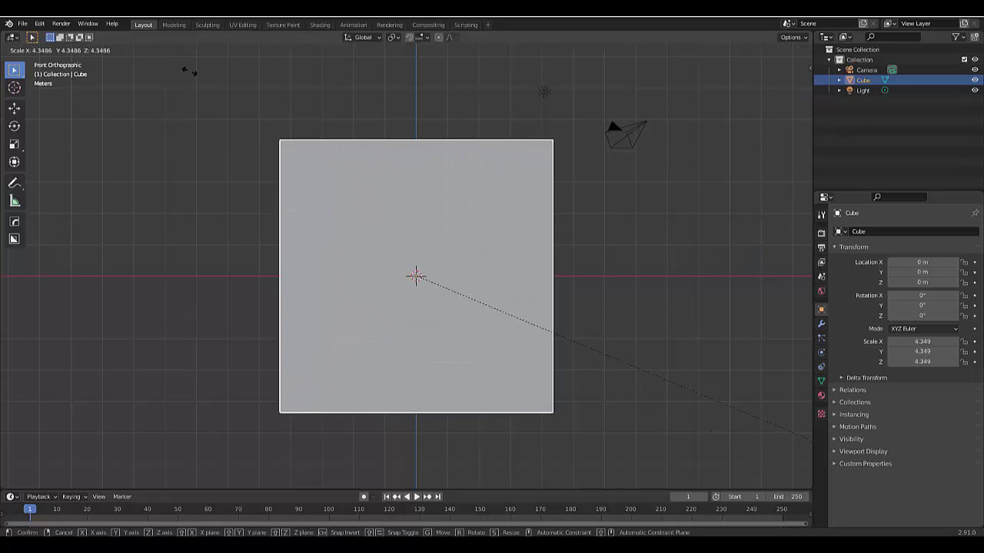
key(Return)
Raise the cube along Z to about 5.06 m so it rests on the ground line
key(g)
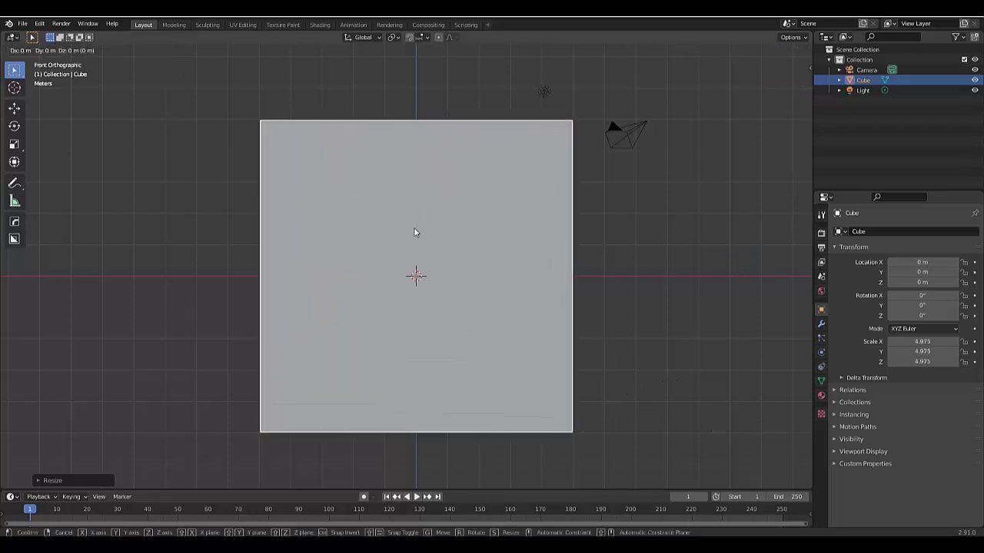
key(z)
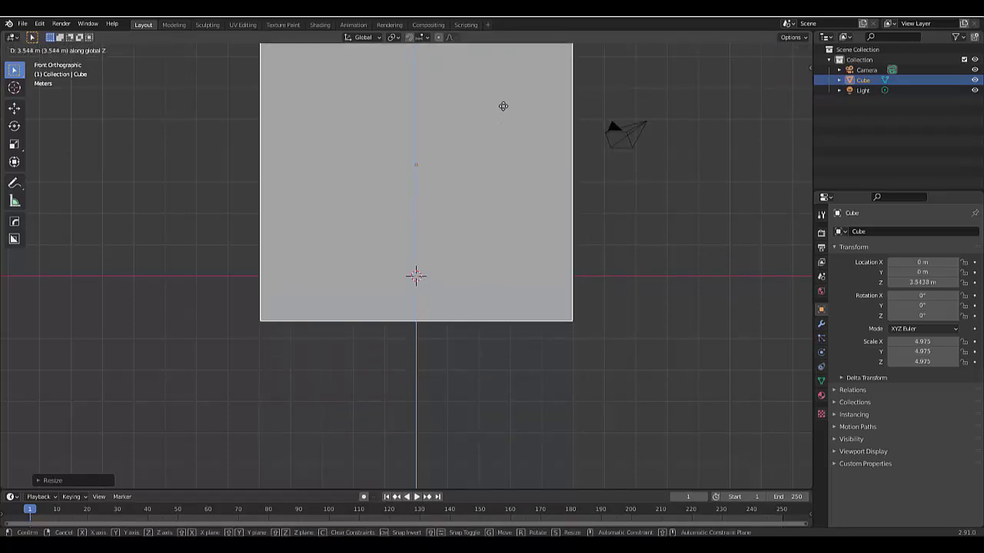
click(505, 442)
scroll(483, 426, down, 4)
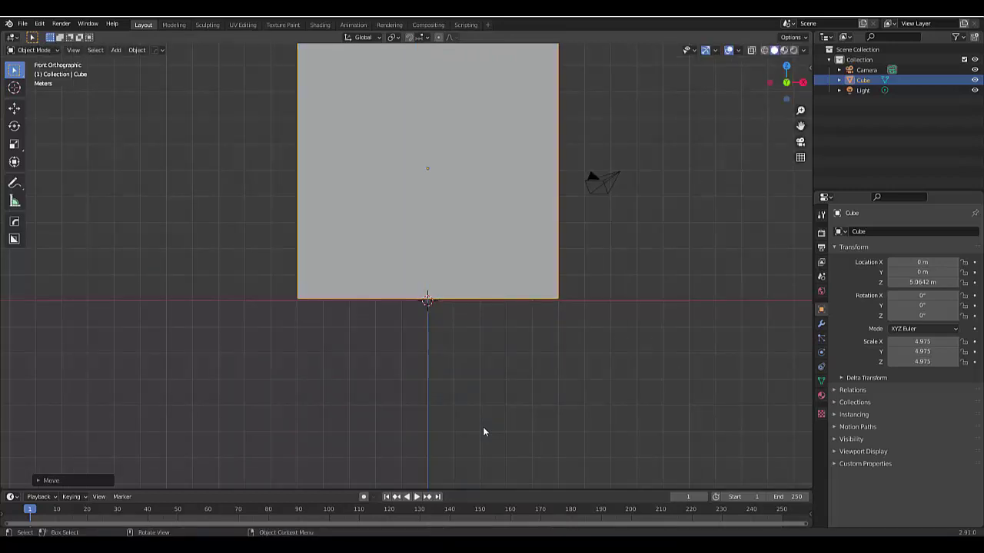
Rename the cube to 'domain' in the Outliner
double_click(863, 80)
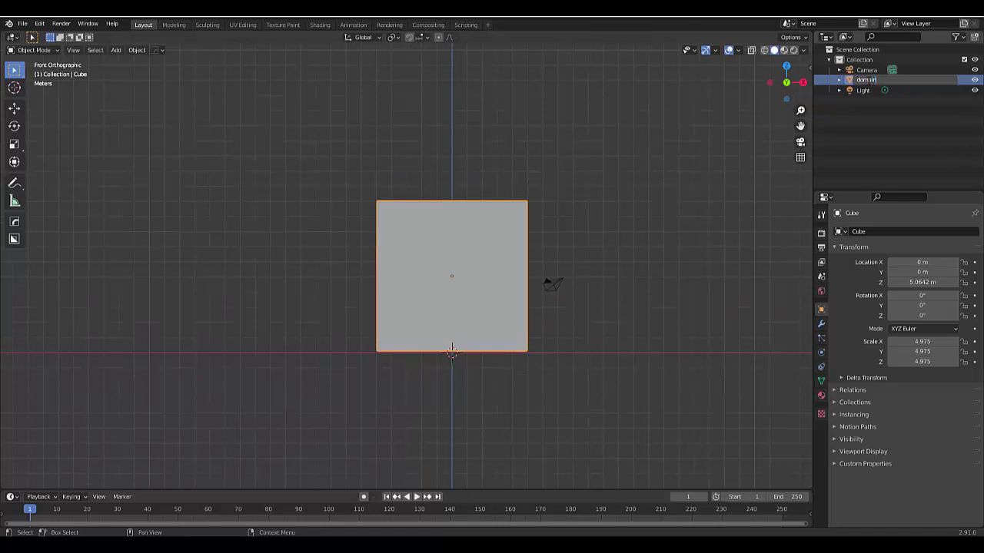
text(domain)
key(Return)
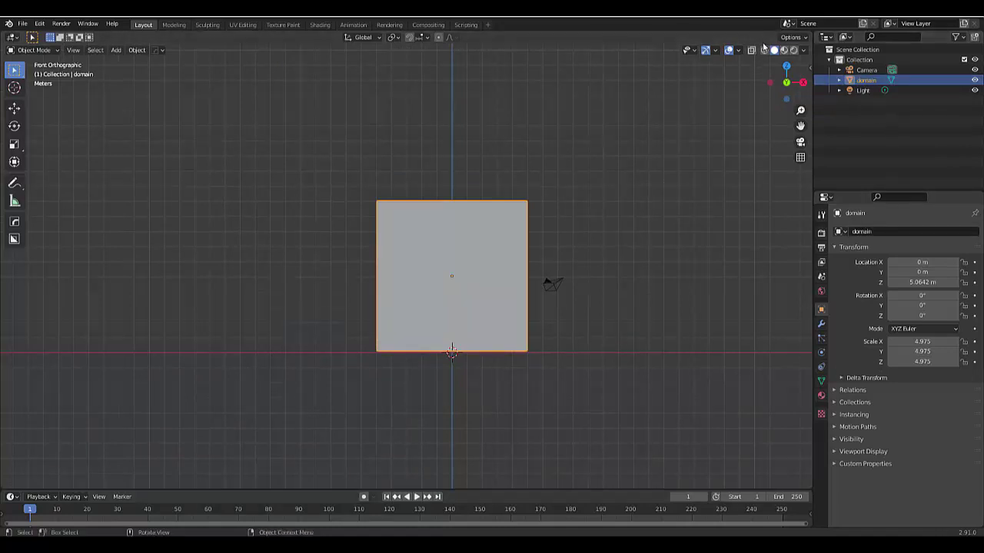
Switch the viewport to wireframe shading
click(764, 49)
scroll(242, 398, up, 2)
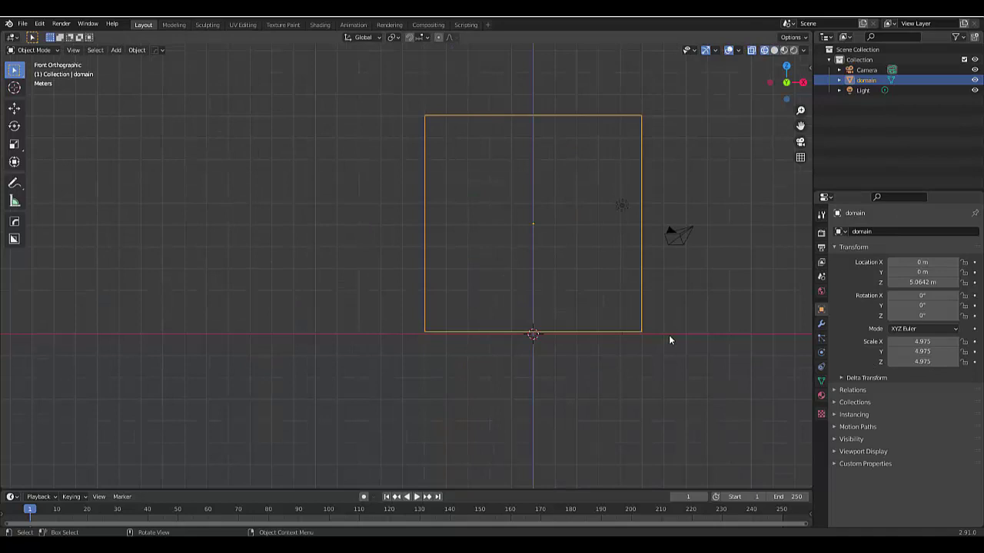
scroll(669, 340, up, 2)
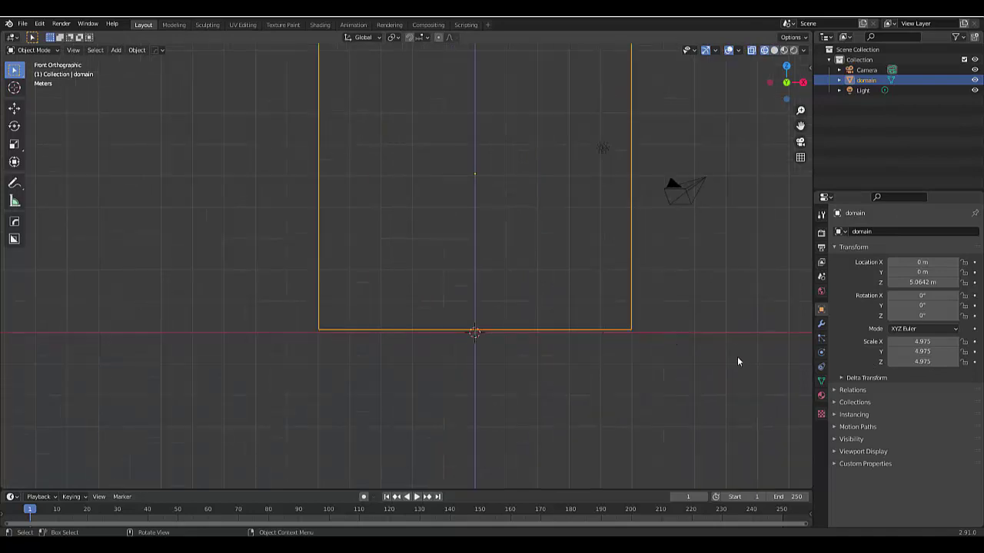
Add Fluid physics to domain as a Domain of type Liquid
click(821, 352)
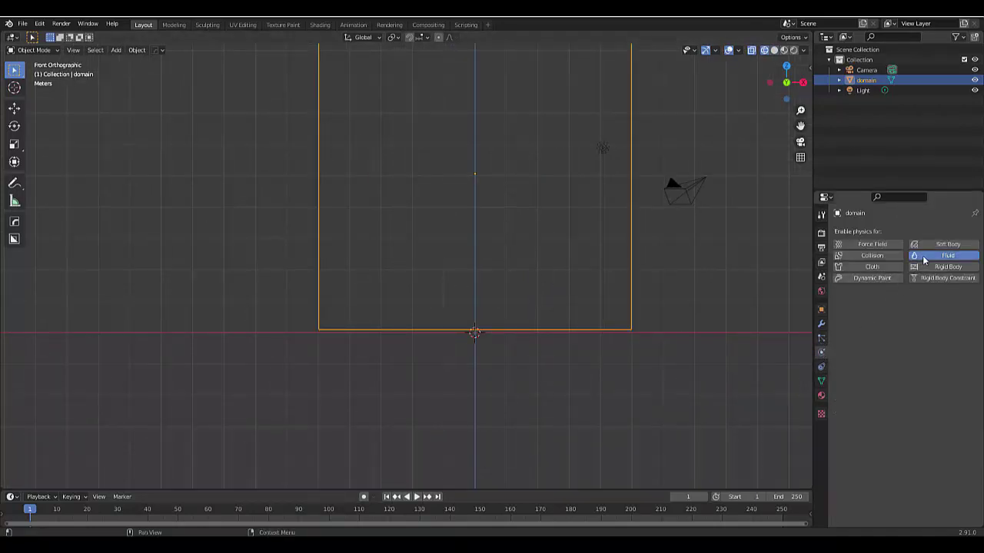
click(926, 255)
click(922, 308)
click(903, 332)
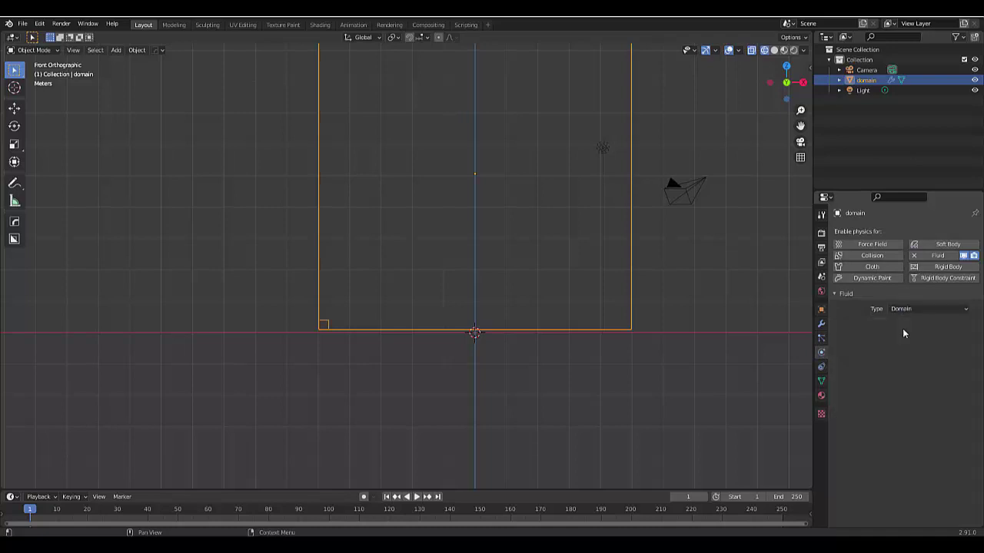
click(903, 339)
click(905, 362)
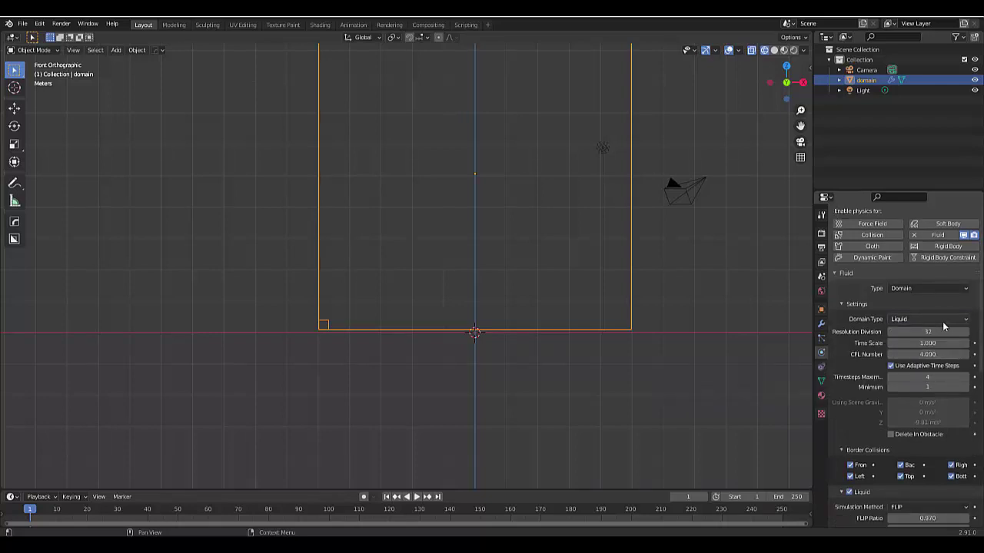
Enable Mesh and set the cache type to All with Is Resumable on
scroll(932, 336, down, 2)
scroll(934, 342, down, 2)
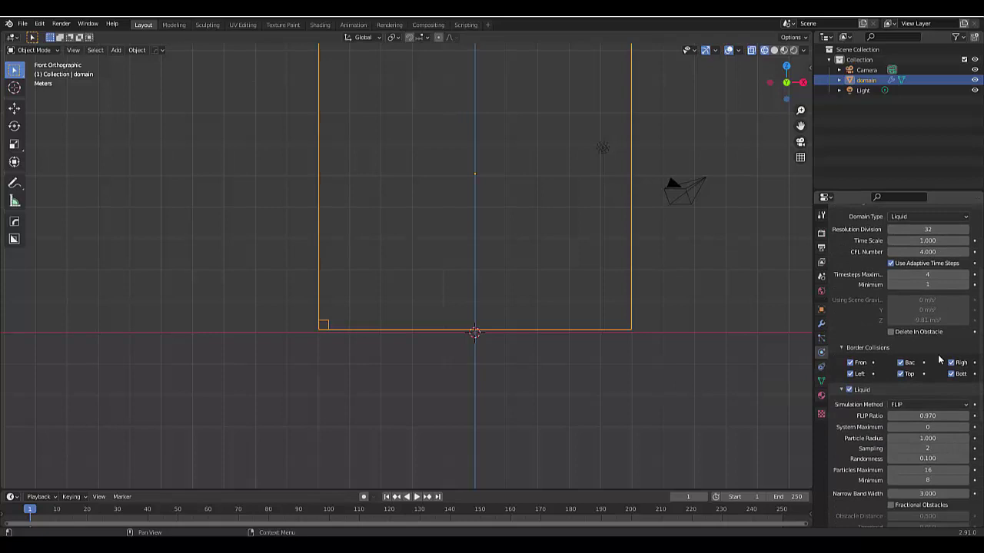
scroll(937, 356, up, 2)
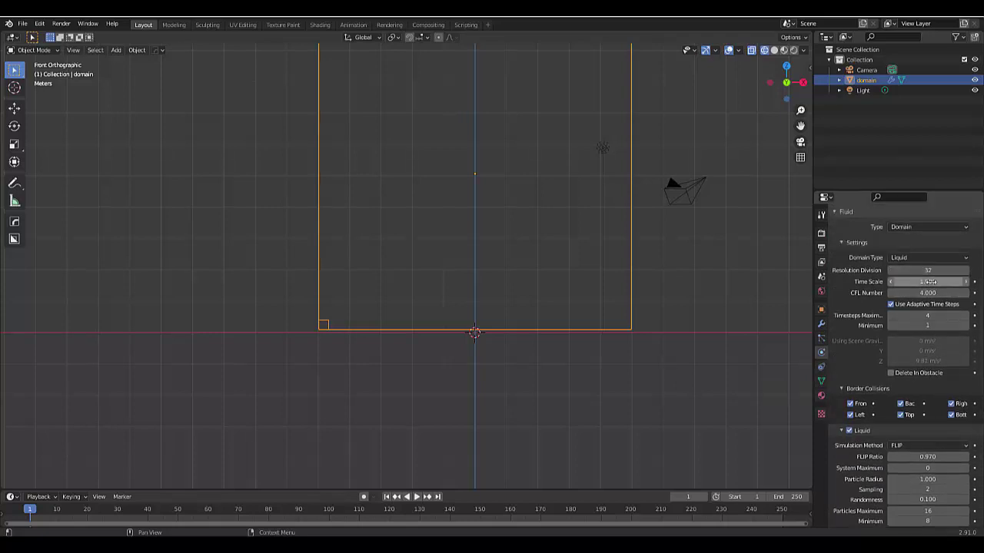
scroll(920, 308, down, 6)
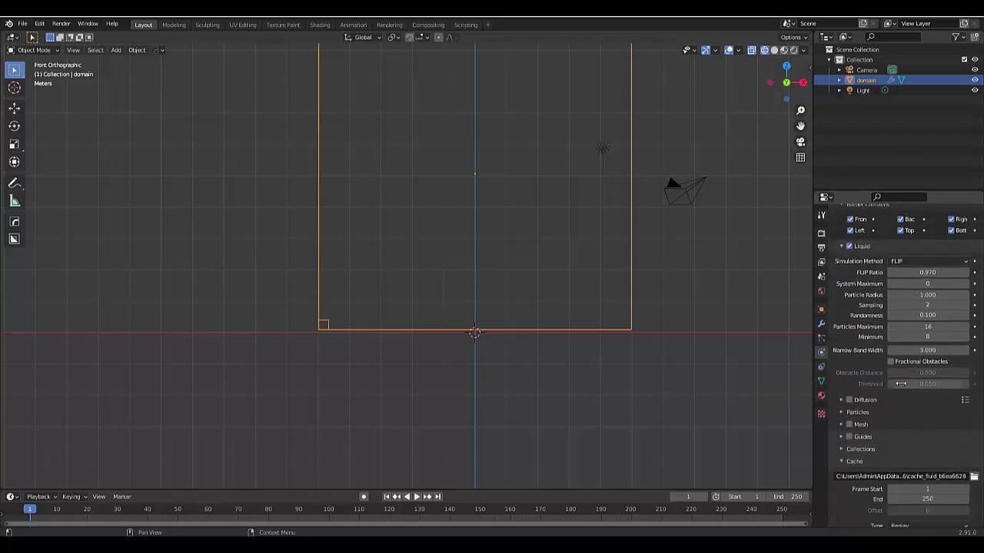
click(850, 427)
scroll(930, 389, down, 3)
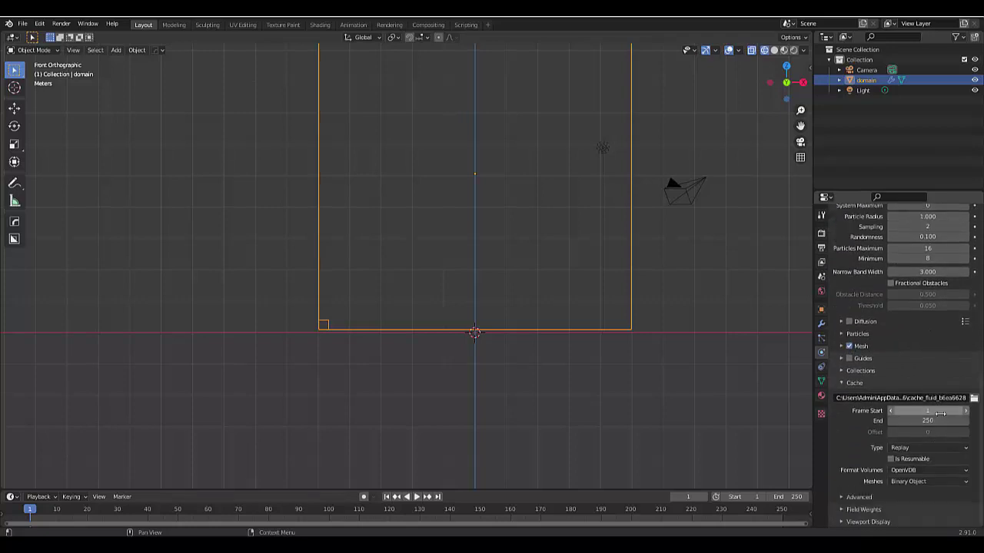
click(903, 448)
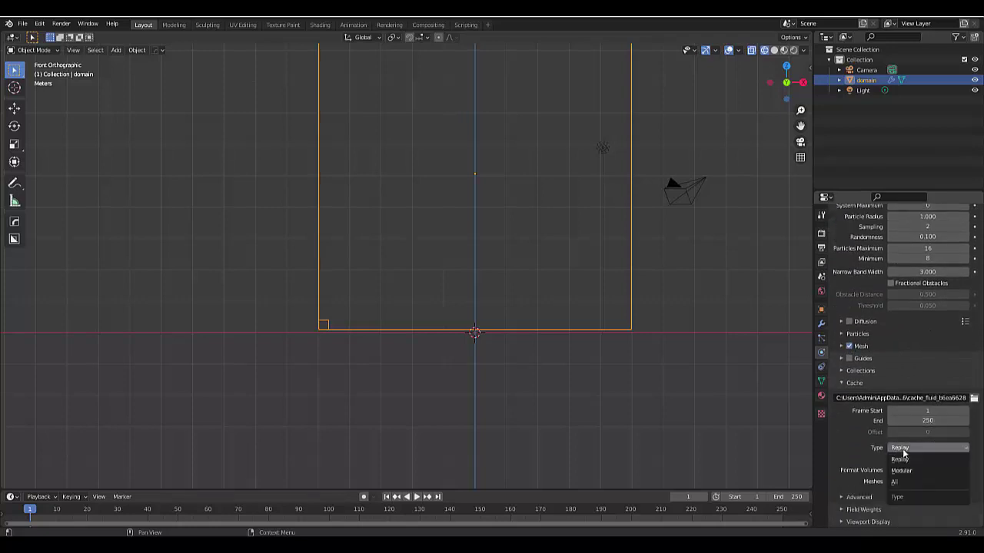
click(904, 477)
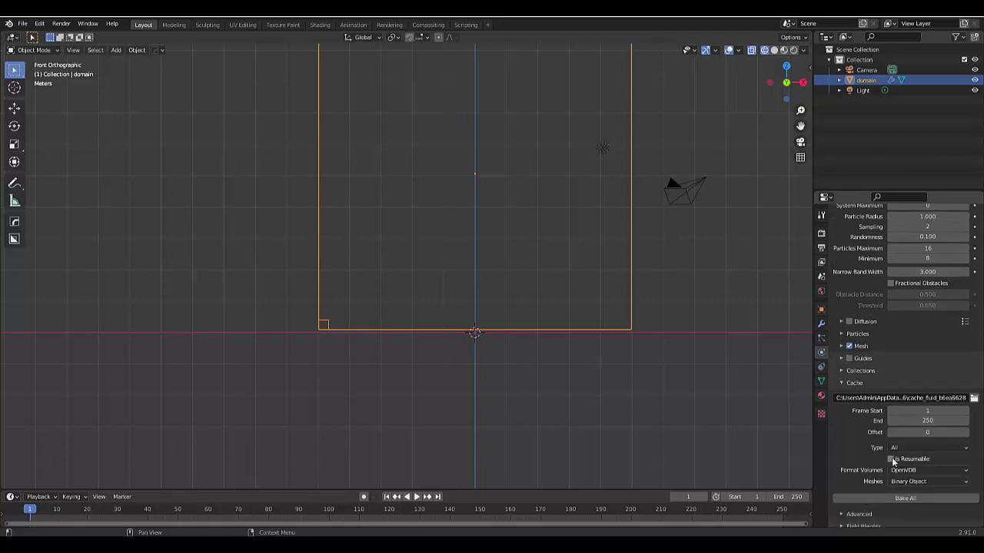
click(891, 459)
scroll(457, 369, down, 3)
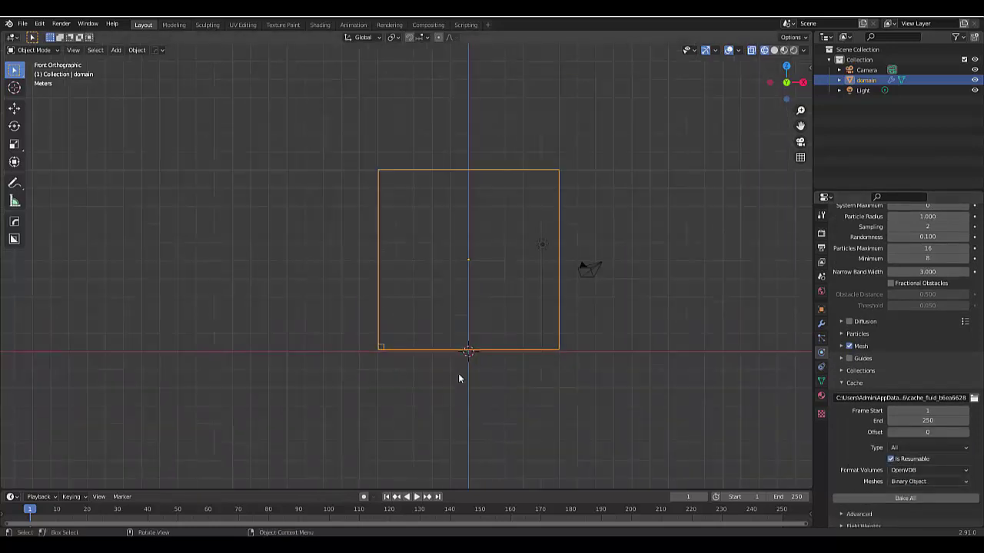
Add a new cube and raise it along Z inside the domain
scroll(434, 352, up, 1)
key(shift+a)
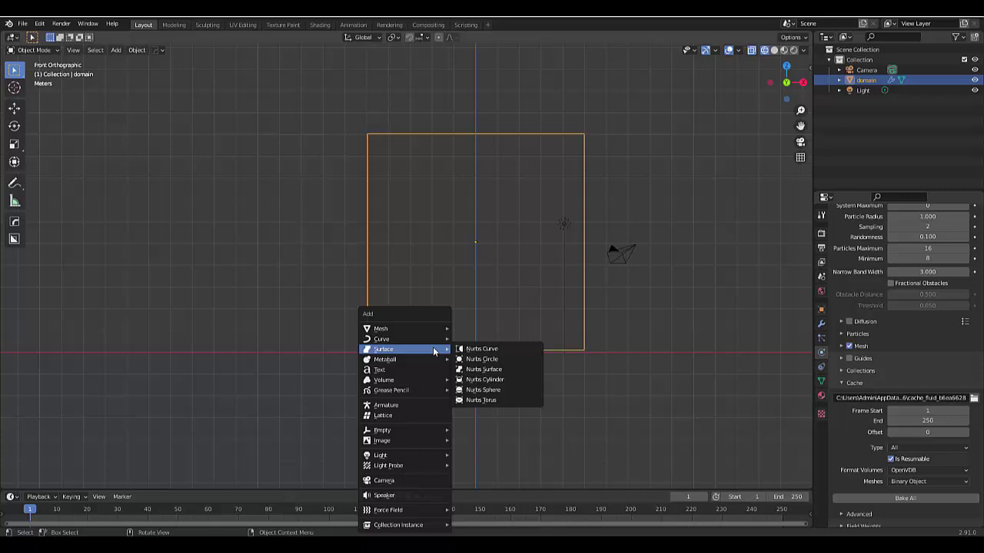
mouse_move(426, 331)
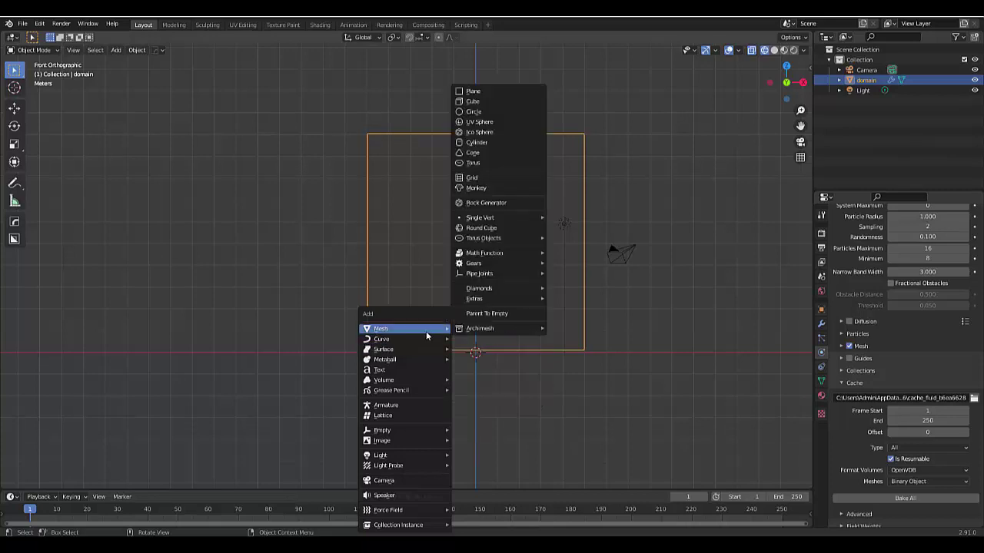
click(473, 101)
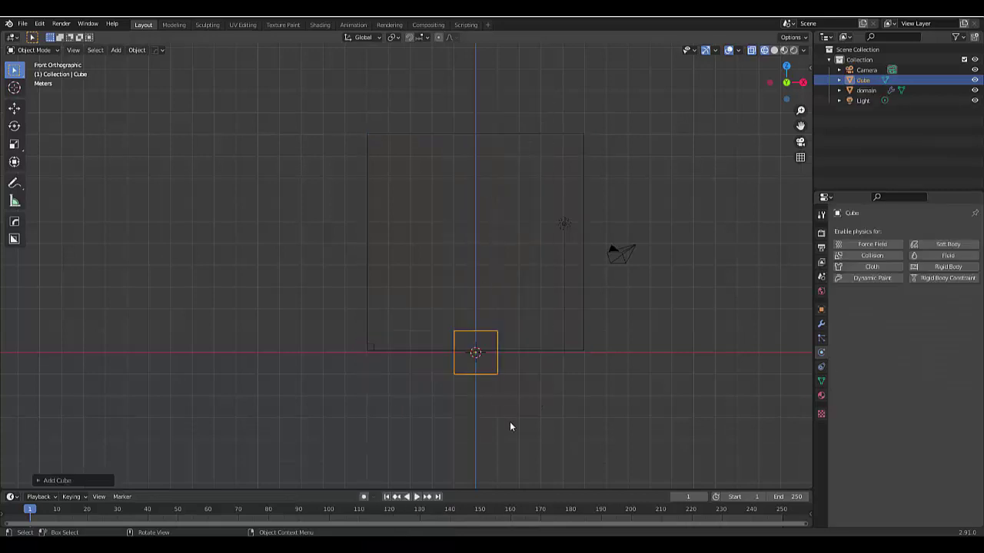
key(g)
key(z)
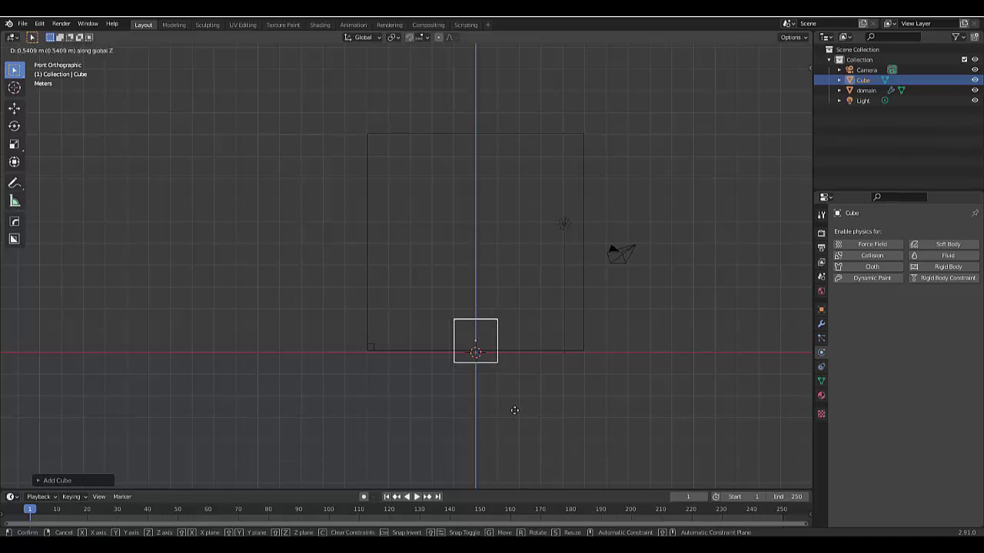
click(520, 396)
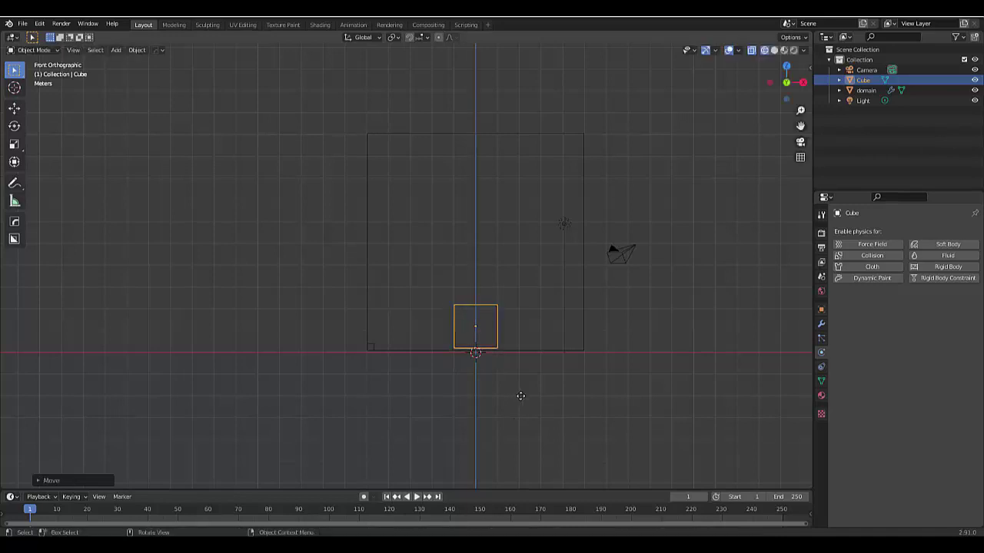
Scale the cube in X and Y only, to about 4.84, into a flat slab
key(s)
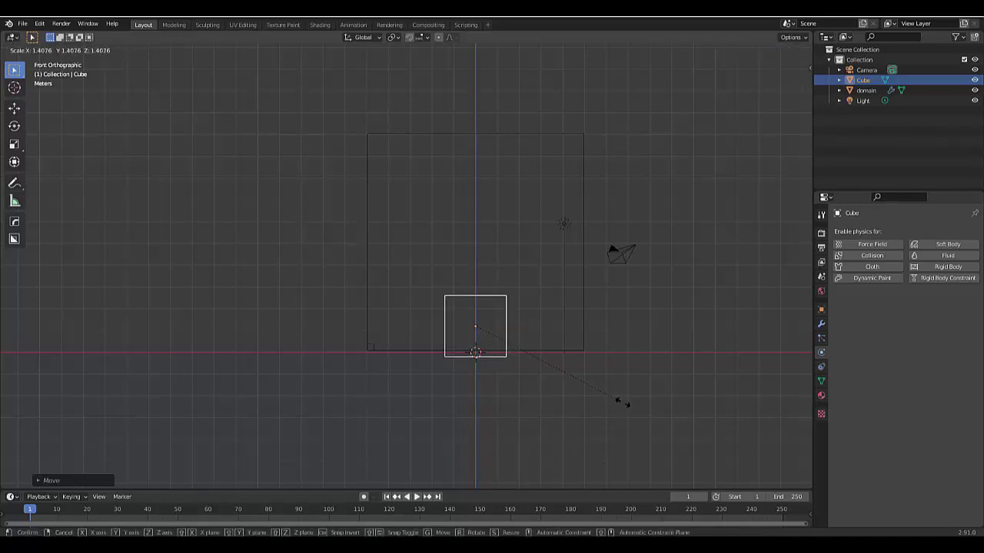
key(shift+z)
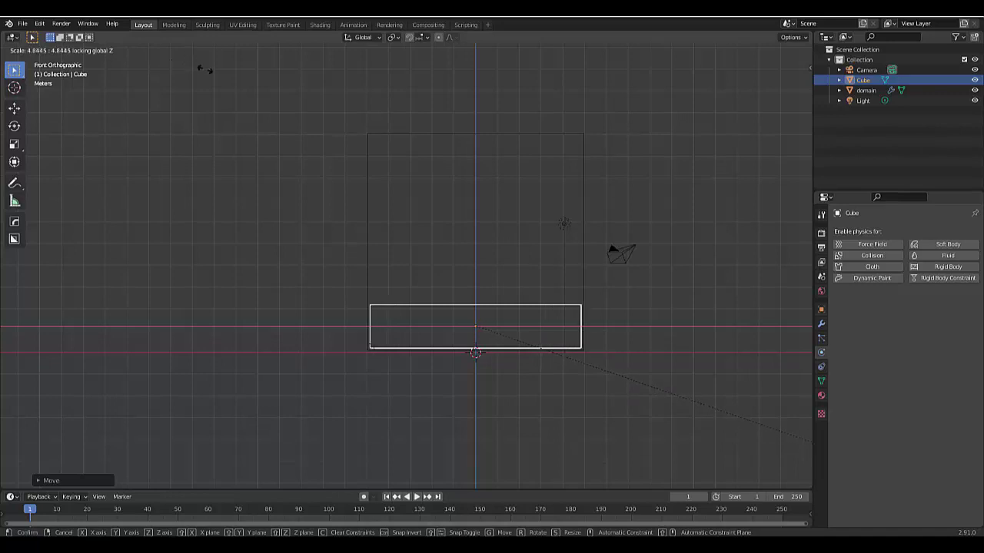
click(204, 72)
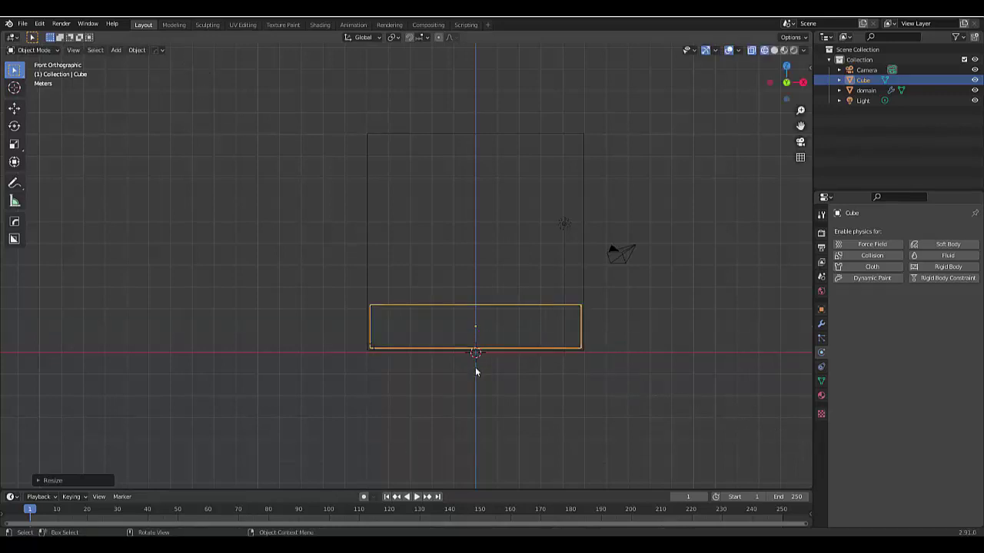
Give the slab Fluid physics as a Flow with Liquid flow type
click(941, 255)
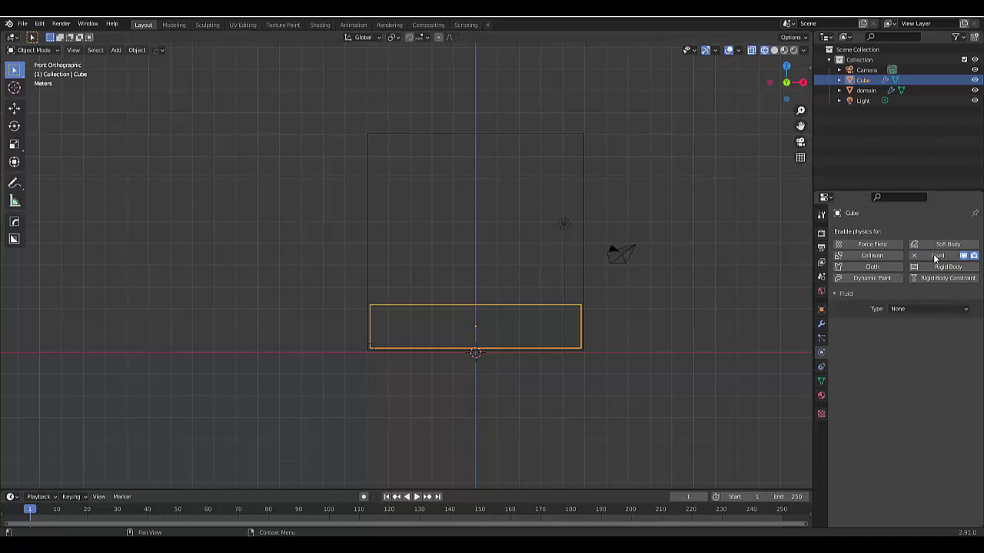
click(912, 309)
click(905, 351)
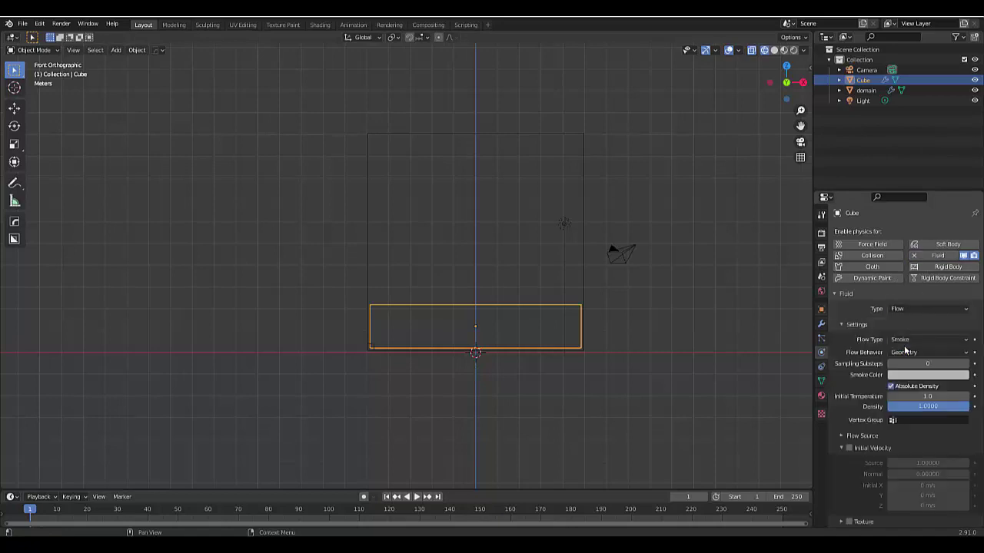
click(905, 341)
click(907, 387)
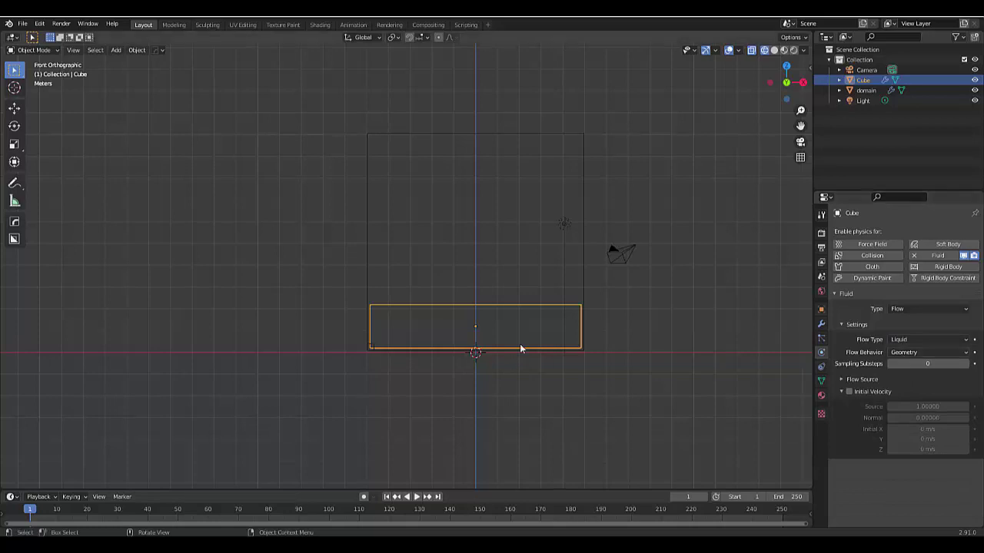
scroll(443, 308, up, 1)
scroll(443, 302, down, 2)
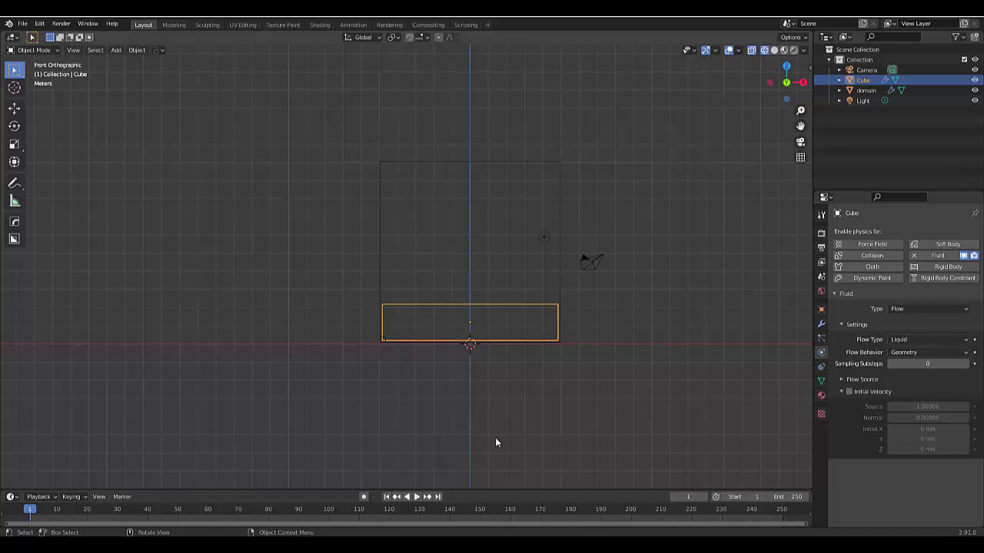
Rename the slab to 'base water'
double_click(867, 79)
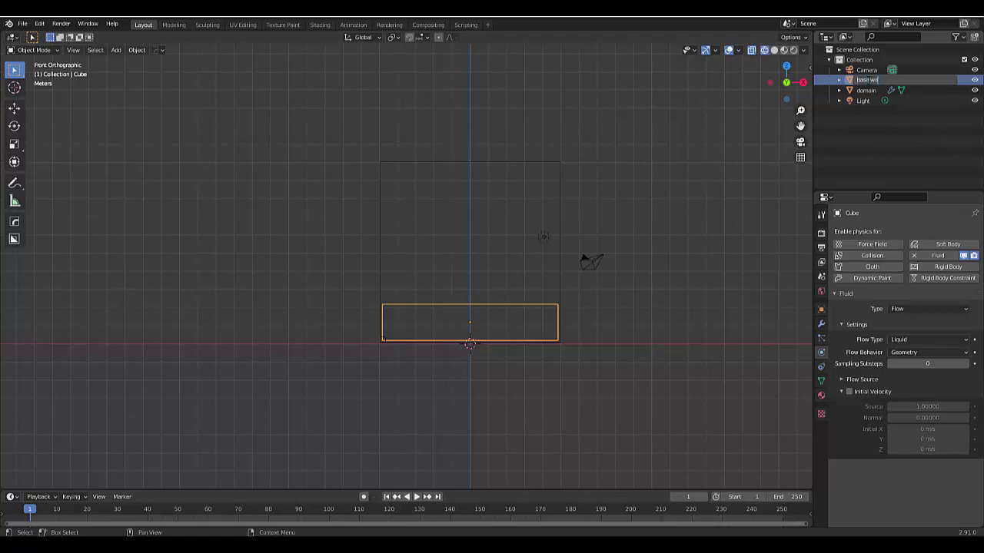
text(base water)
key(Return)
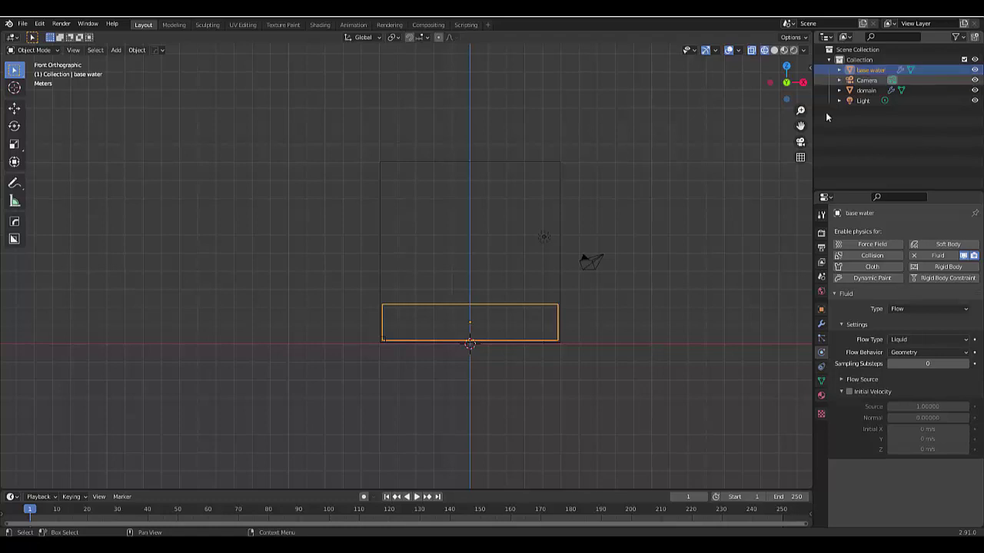
Add a UV sphere and move it to the domain's upper left
key(shift+a)
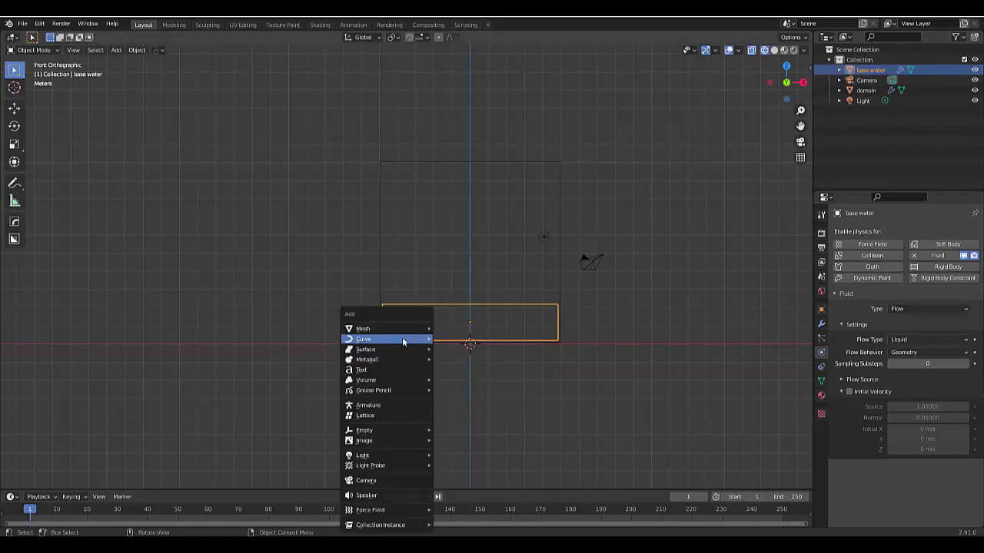
mouse_move(408, 328)
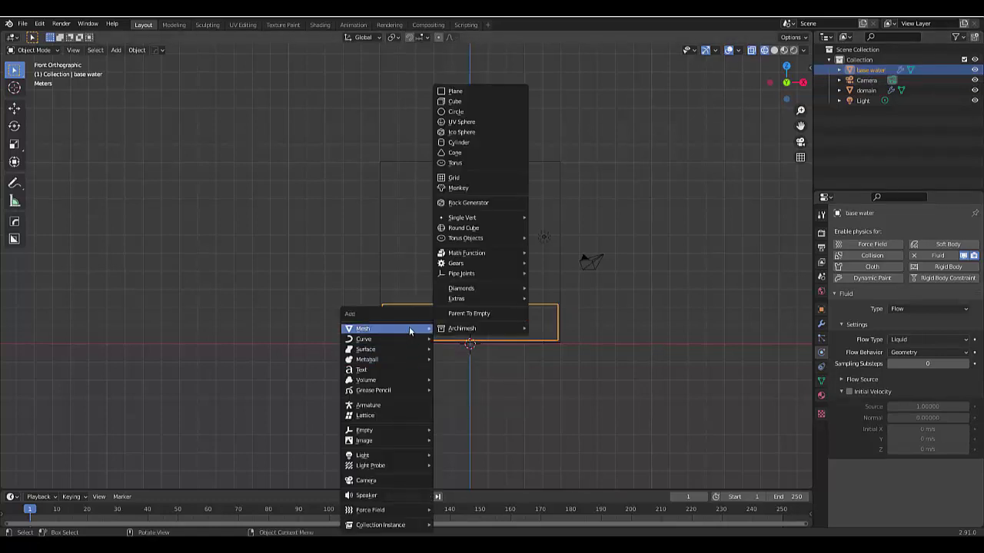
click(481, 121)
key(g)
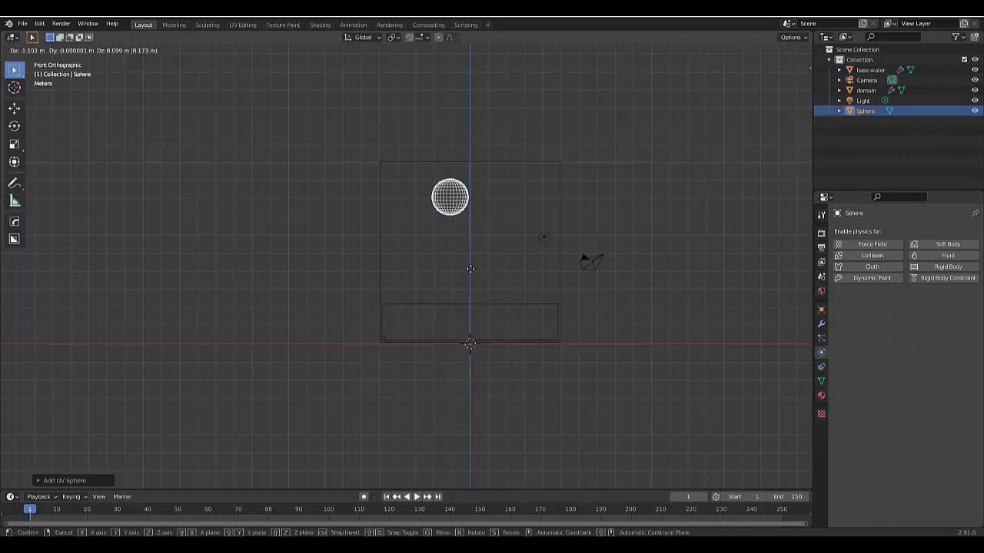
click(446, 271)
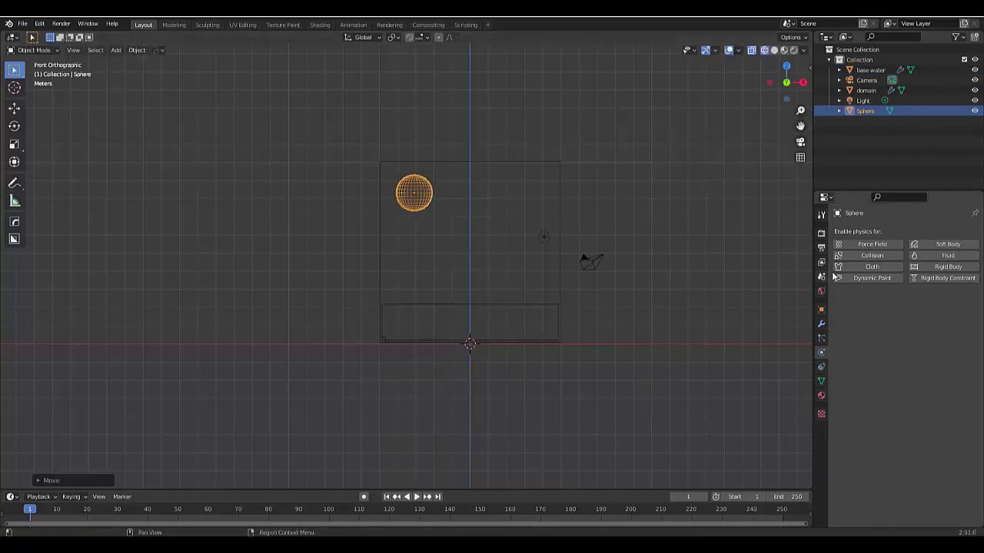
Make the sphere a Fluid Flow emitting Liquid
click(969, 256)
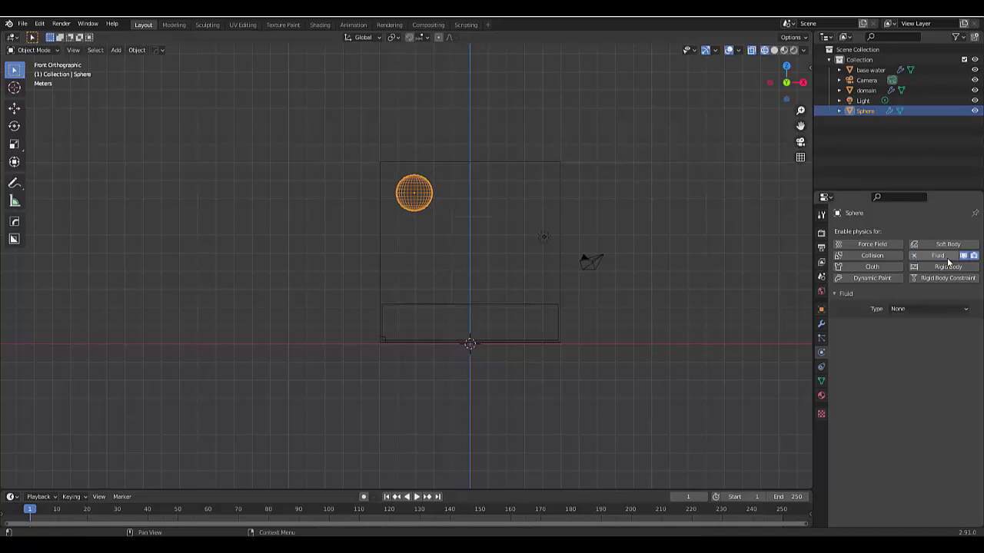
click(915, 309)
click(896, 344)
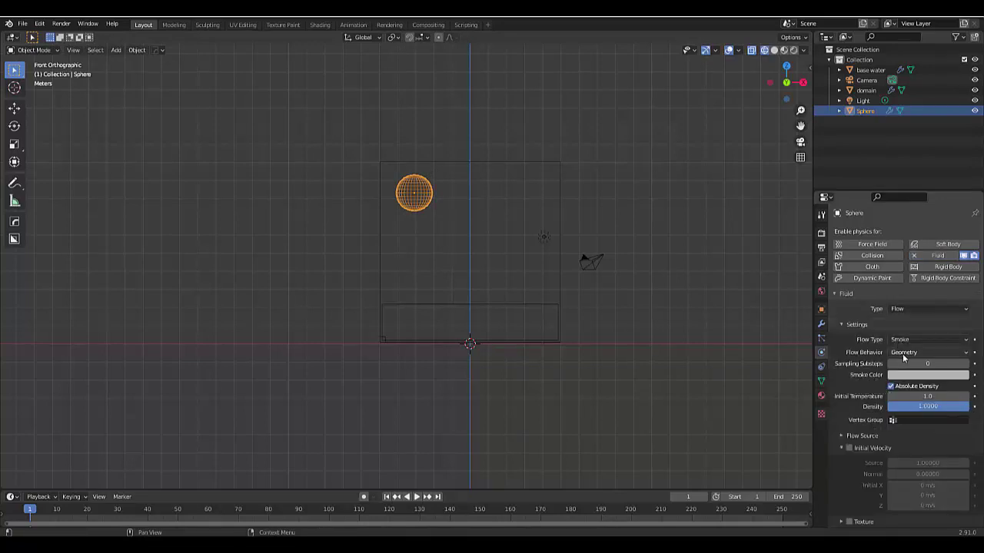
click(906, 341)
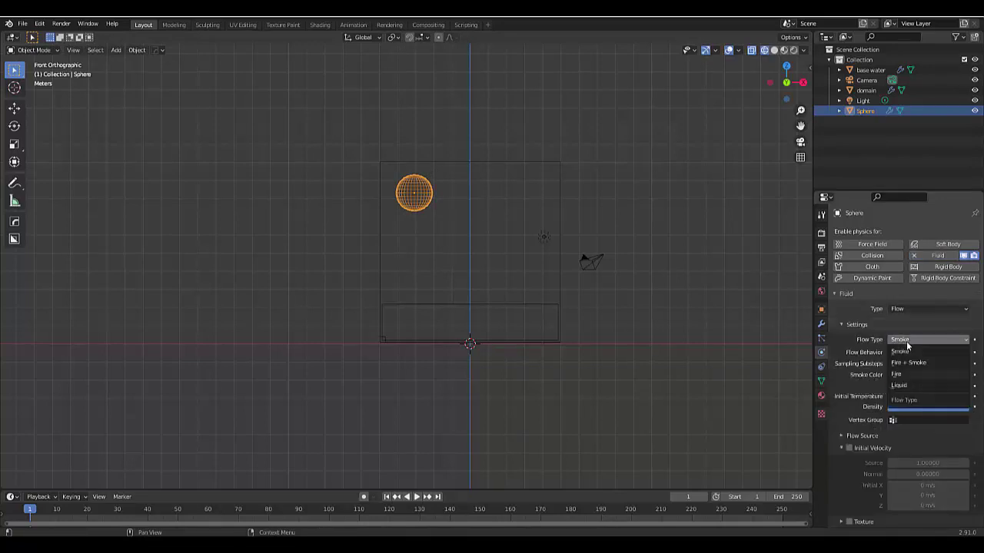
click(910, 383)
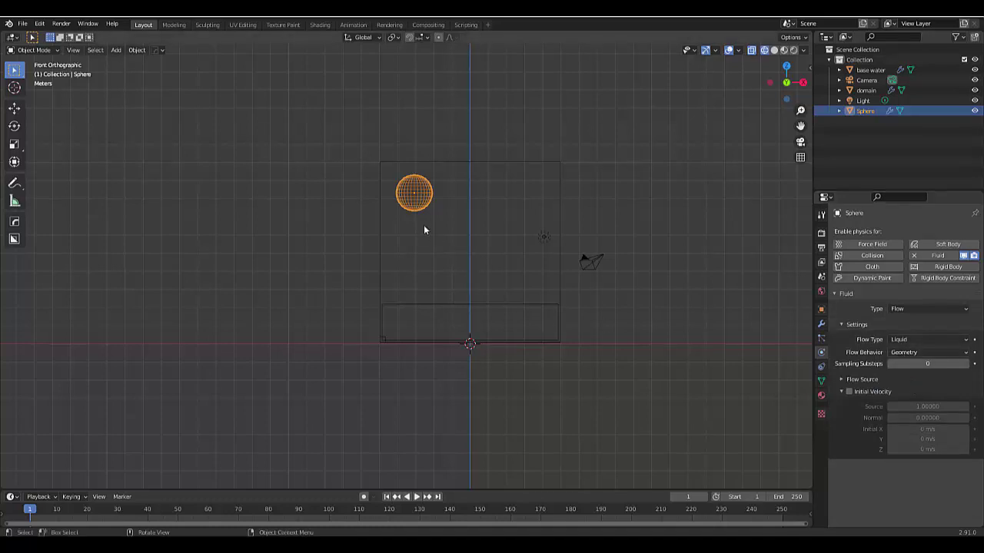
Duplicate the sphere along X into the domain's upper right, then deselect it
key(shift+d)
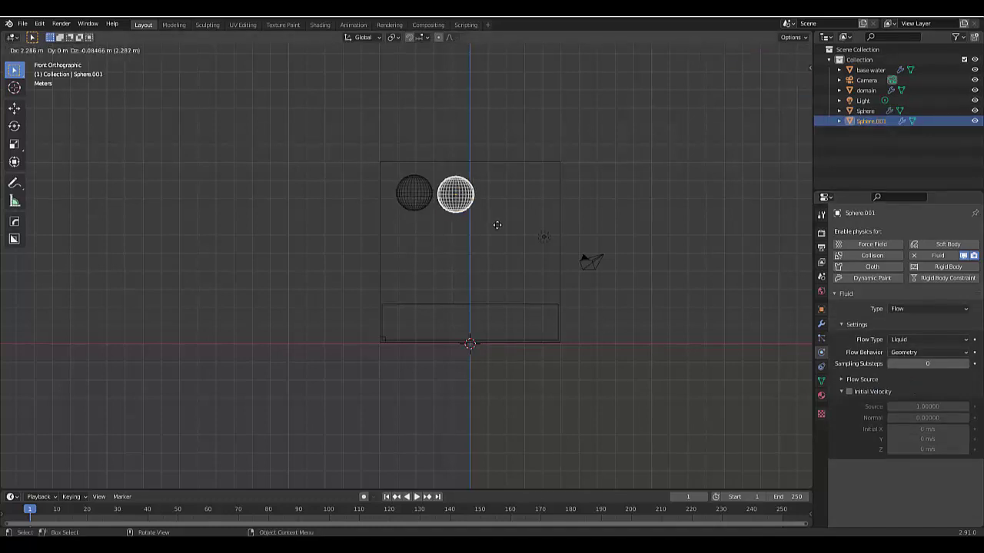
key(x)
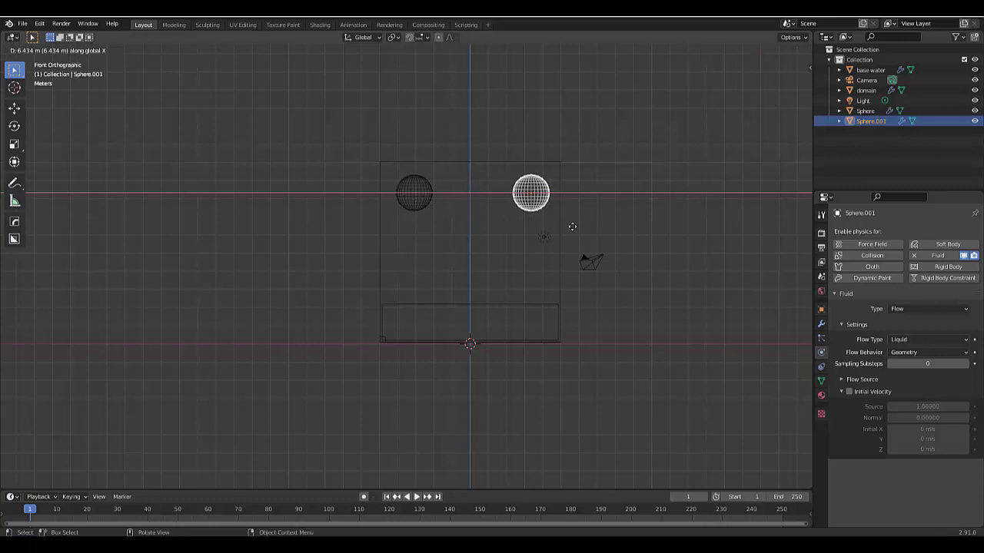
click(573, 227)
scroll(469, 319, up, 2)
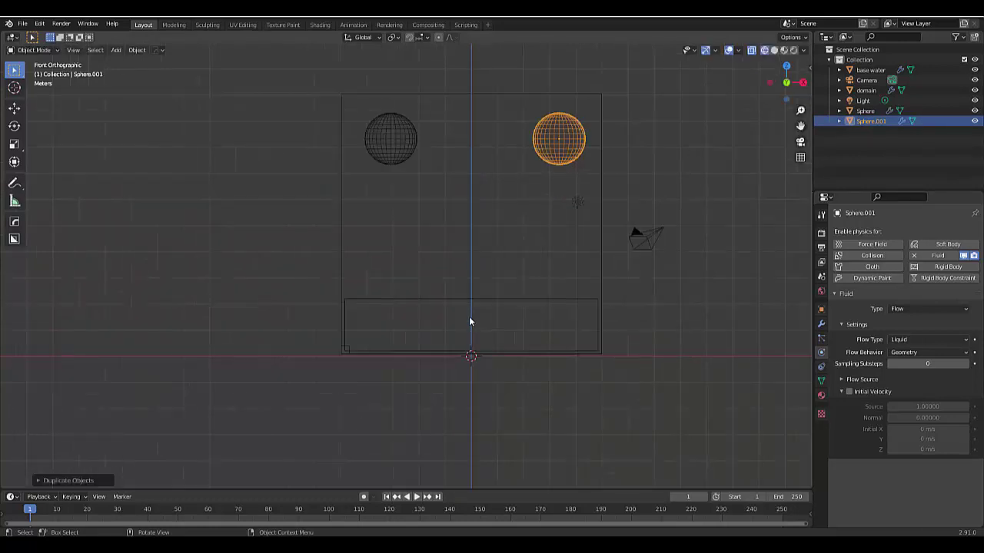
scroll(469, 319, down, 2)
click(271, 276)
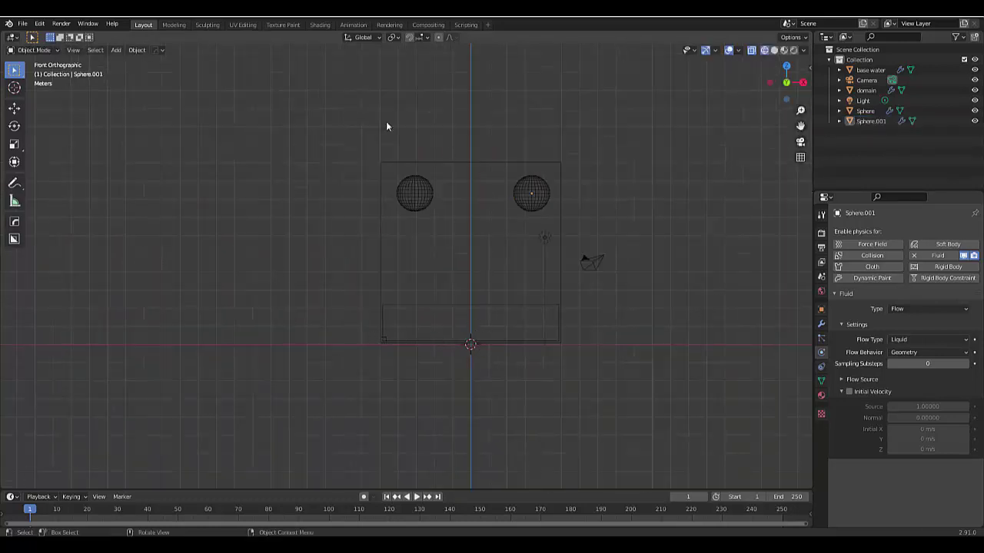
Select domain and run Bake All on its fluid cache
click(458, 162)
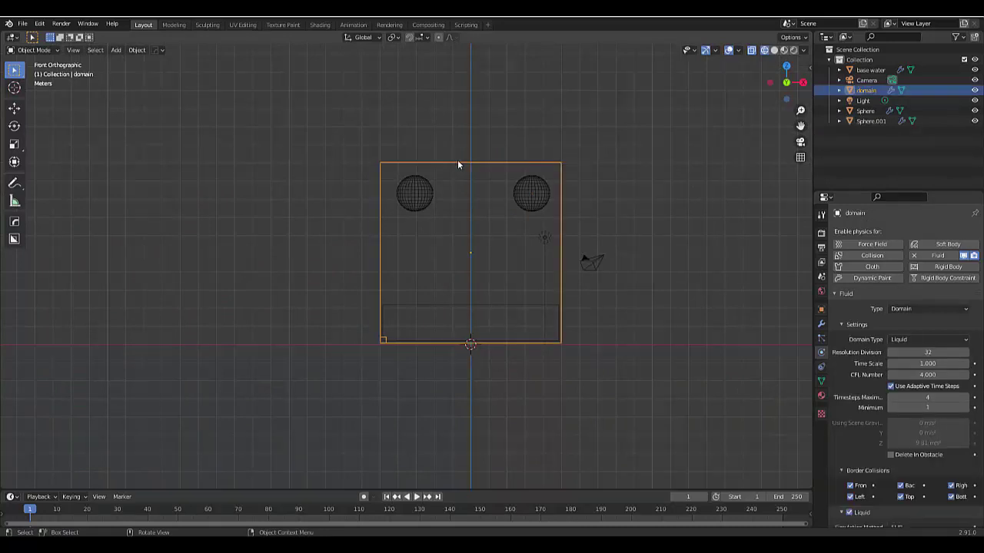
scroll(873, 400, down, 15)
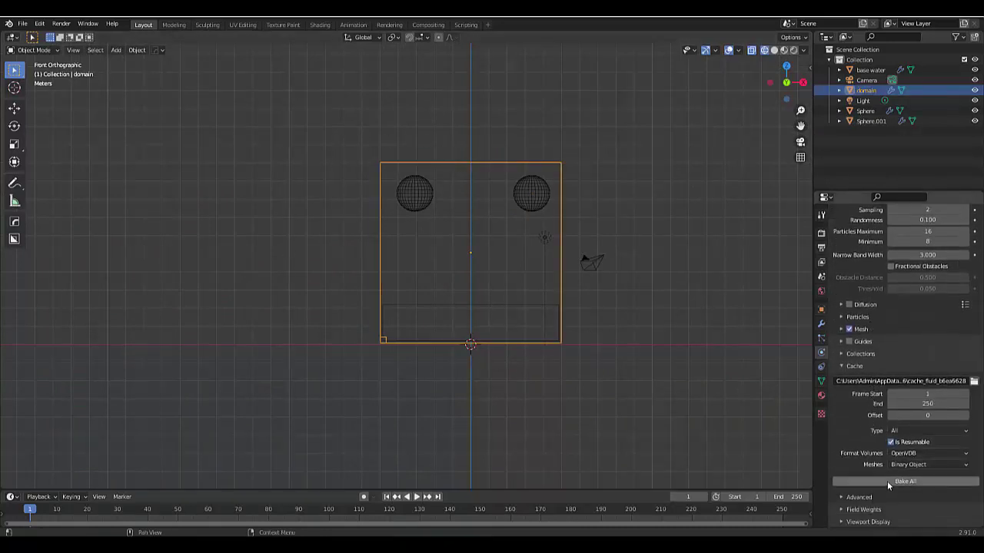
click(887, 481)
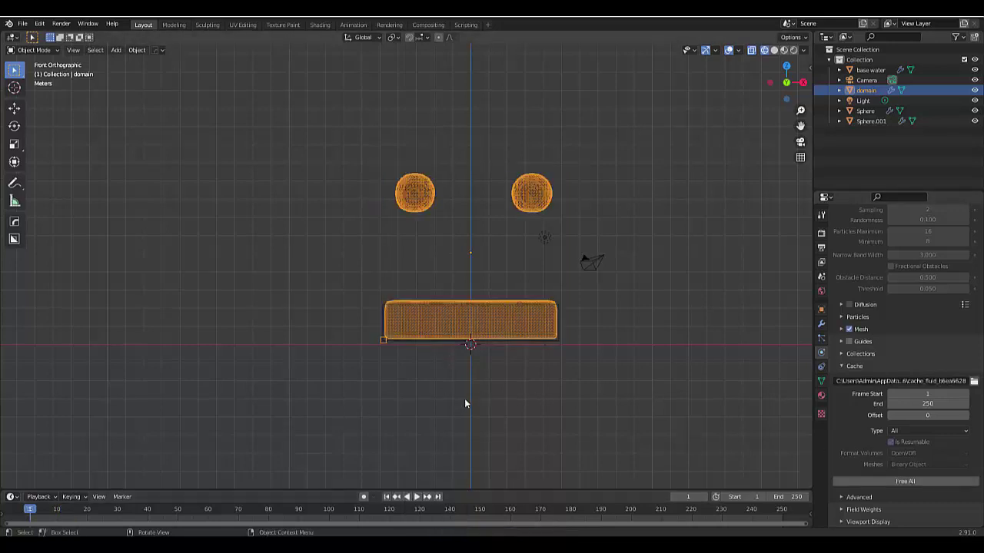
Play the baked simulation, stop it, and rewind to frame 1
click(416, 497)
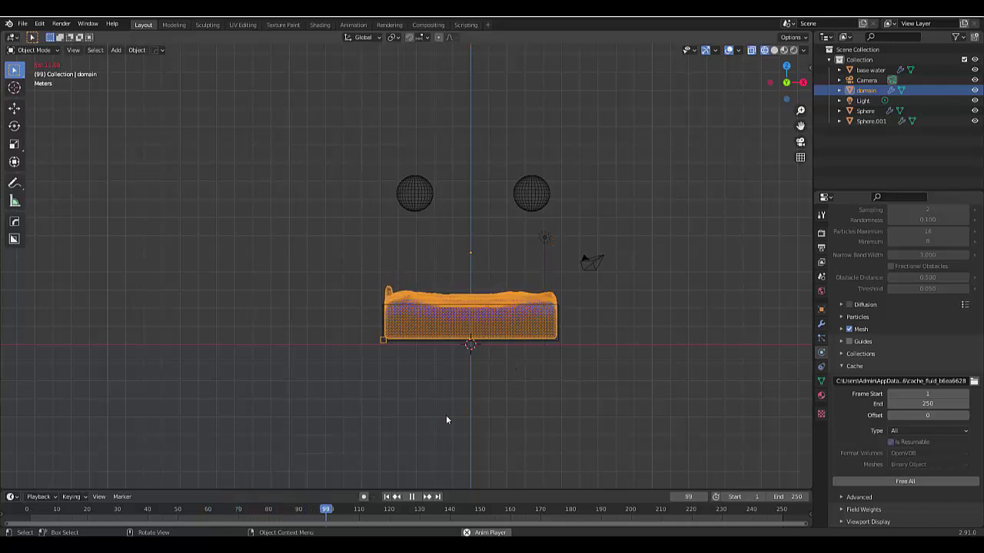
click(412, 497)
click(387, 498)
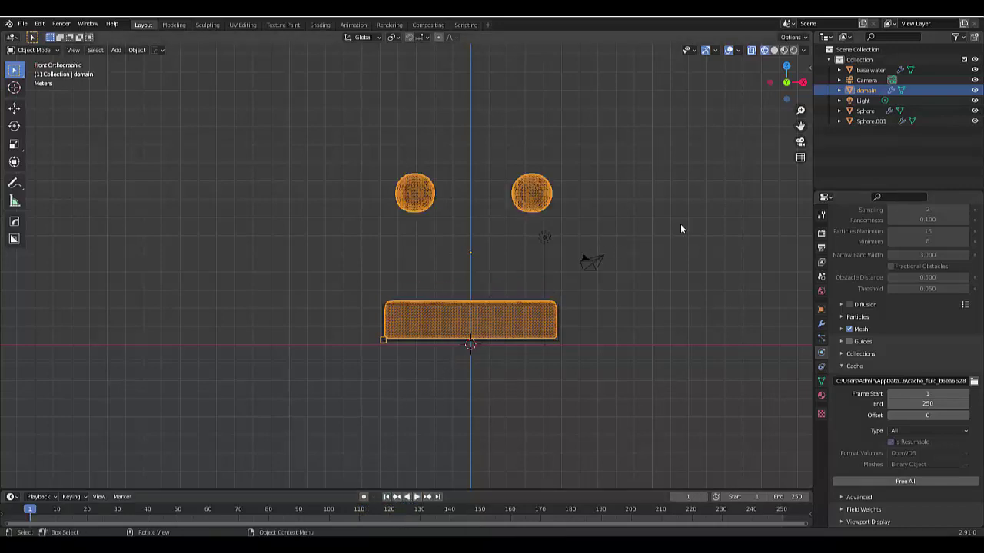
Create a new collection and rename it 'flow'
right_click(838, 153)
click(838, 152)
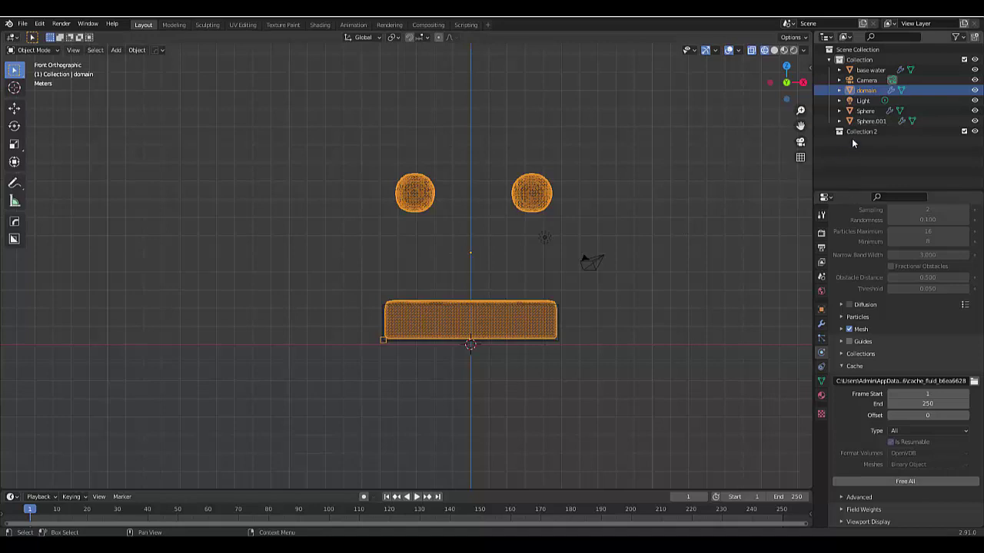
click(858, 133)
double_click(858, 133)
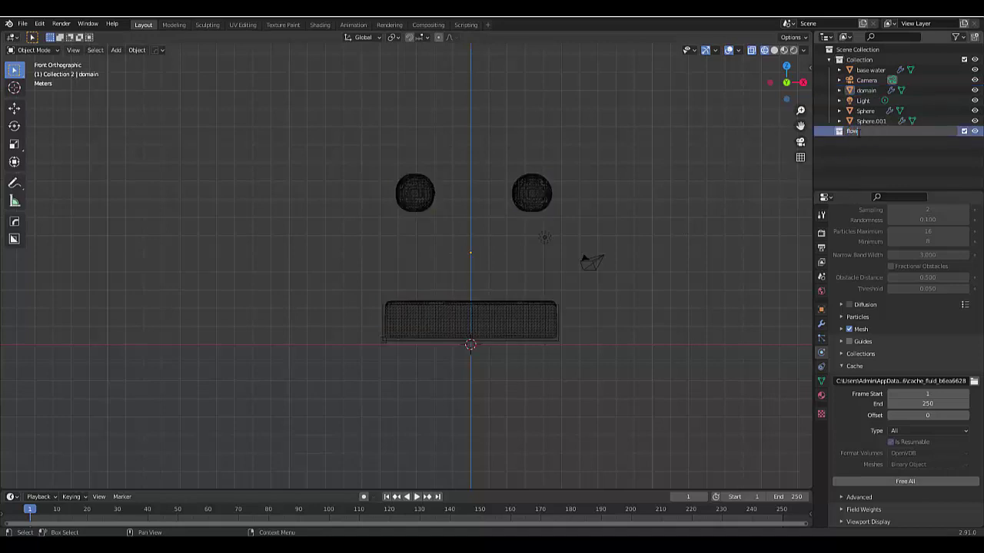
text(flow)
key(Return)
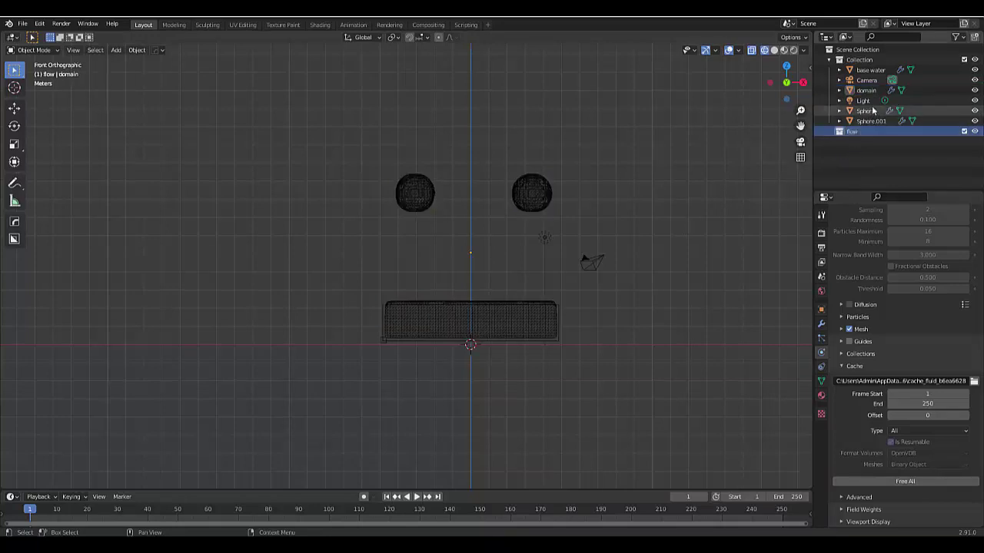
Move base water, Sphere and Sphere.001 into flow and disable the collection
click(871, 71)
drag(873, 71, 866, 115)
click(873, 101)
click(870, 100)
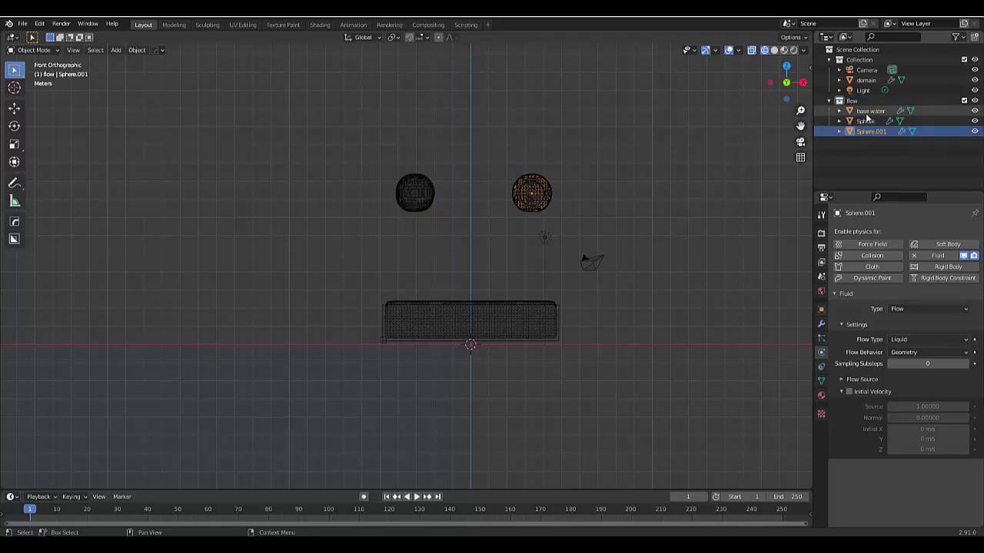
click(965, 100)
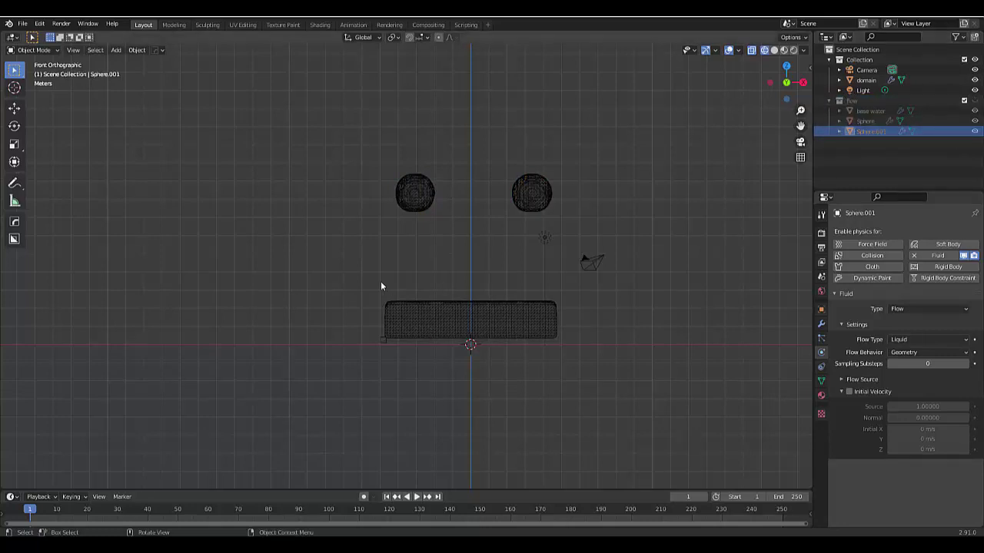
scroll(460, 301, up, 2)
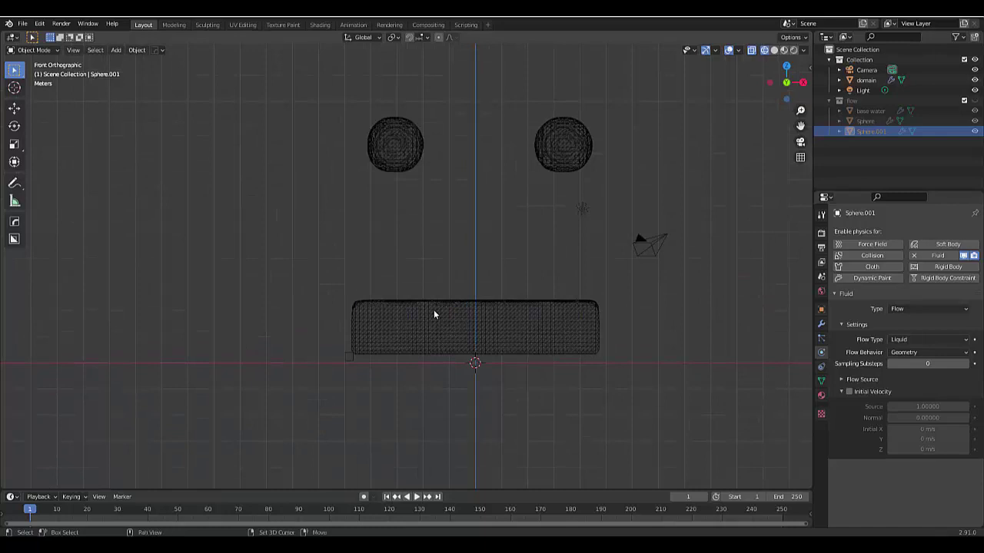
Add a plane and raise it about 2.43 m along Z onto the base water top
key(shift+a)
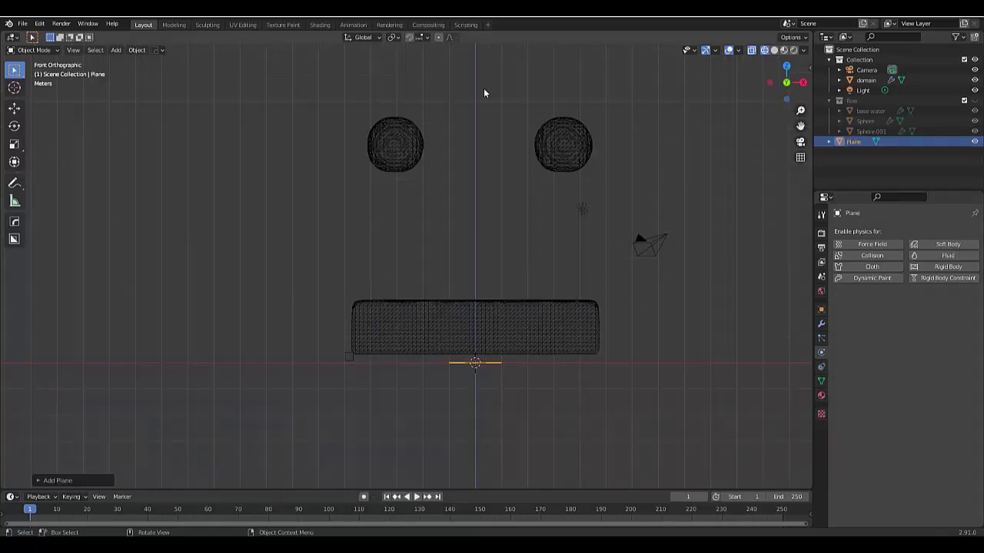
key(g)
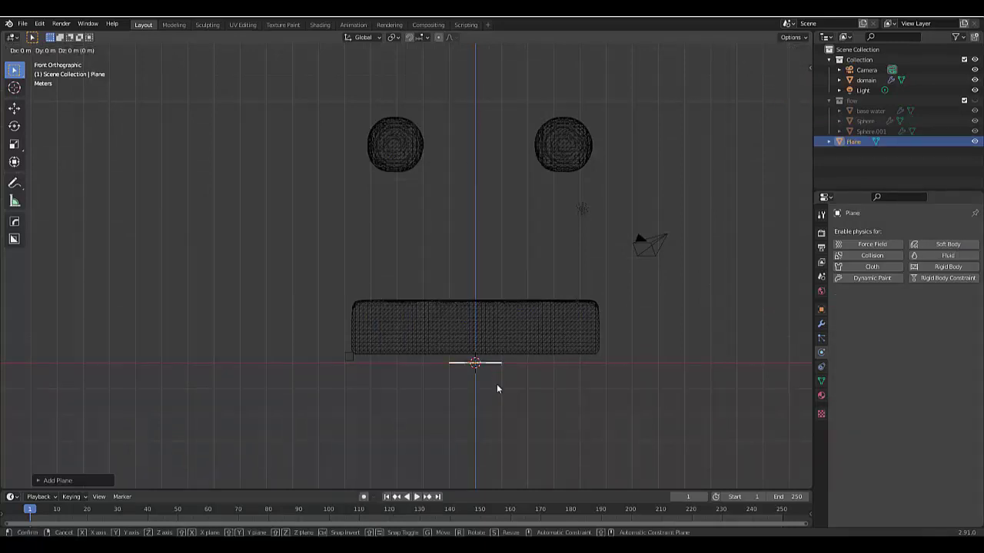
key(z)
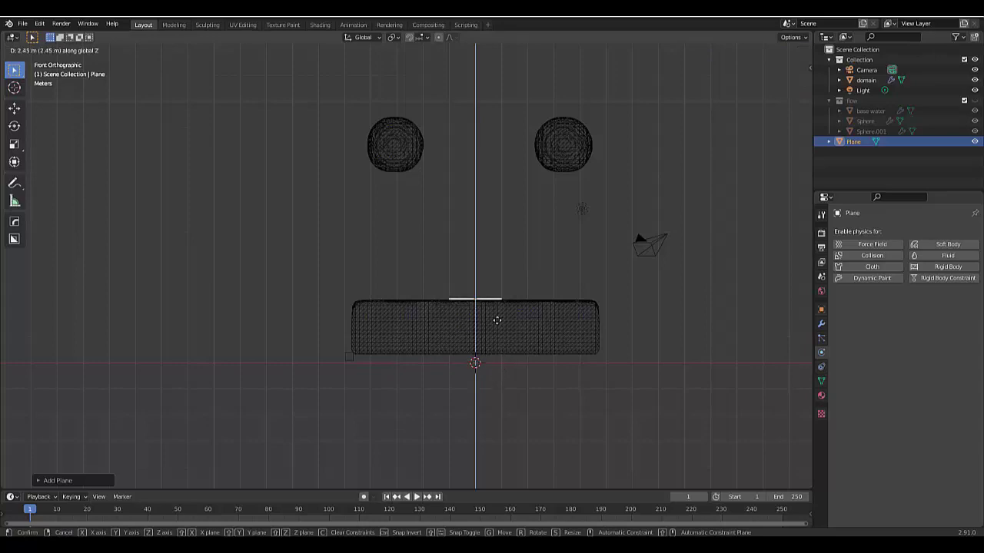
click(496, 320)
scroll(476, 307, up, 5)
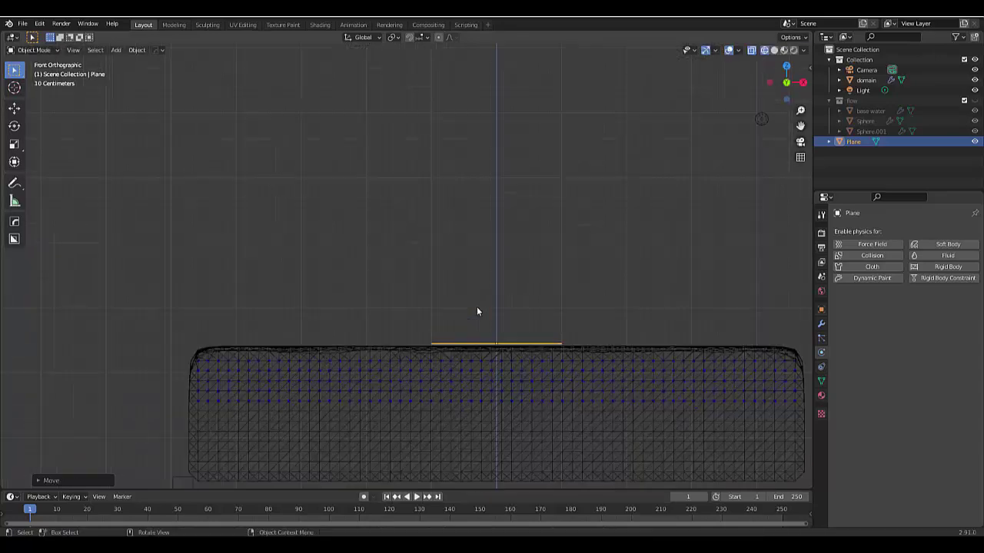
scroll(523, 380, up, 2)
middle_drag(508, 384, 514, 402)
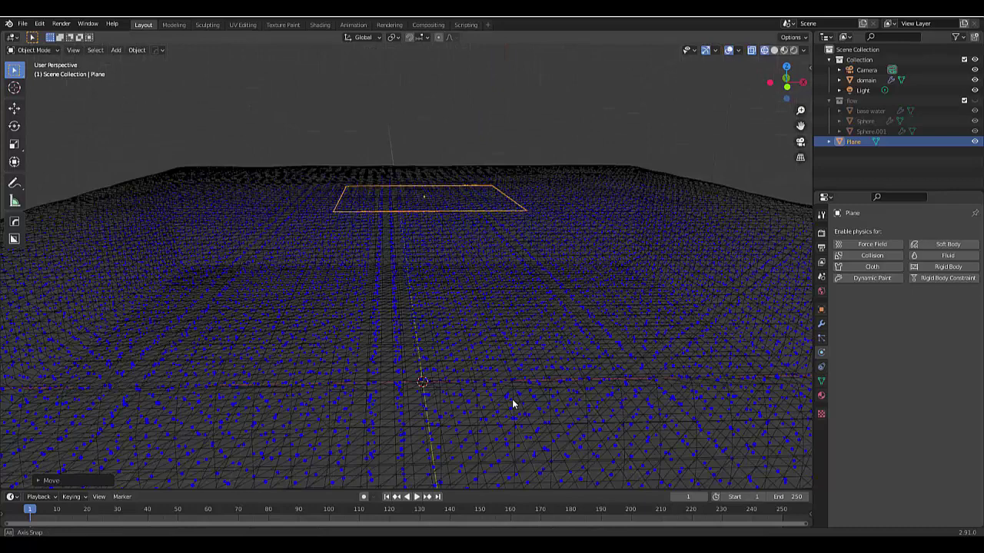
scroll(479, 384, down, 6)
scroll(465, 349, up, 3)
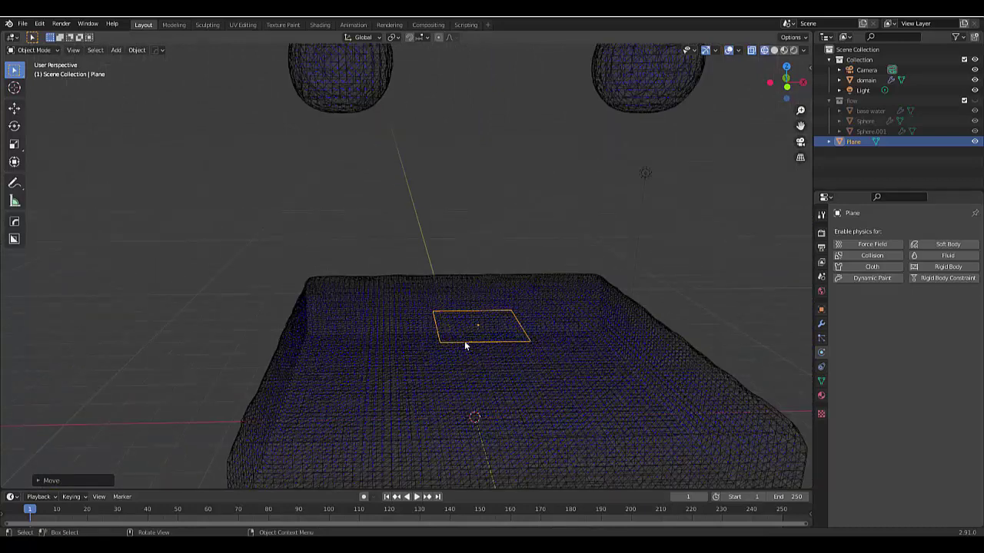
Subdivide the plane's mesh with 30 cuts
key(Tab)
right_click(228, 268)
click(228, 268)
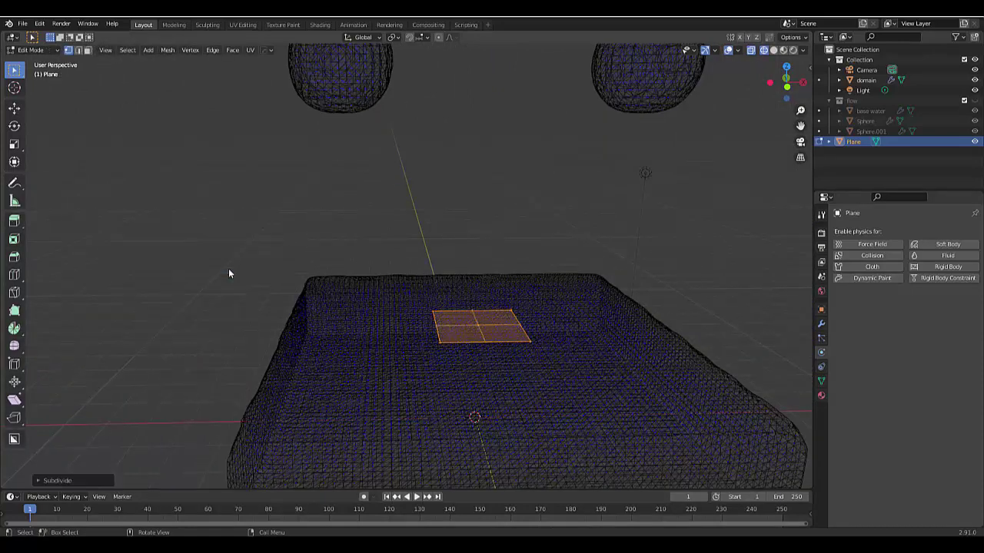
click(57, 481)
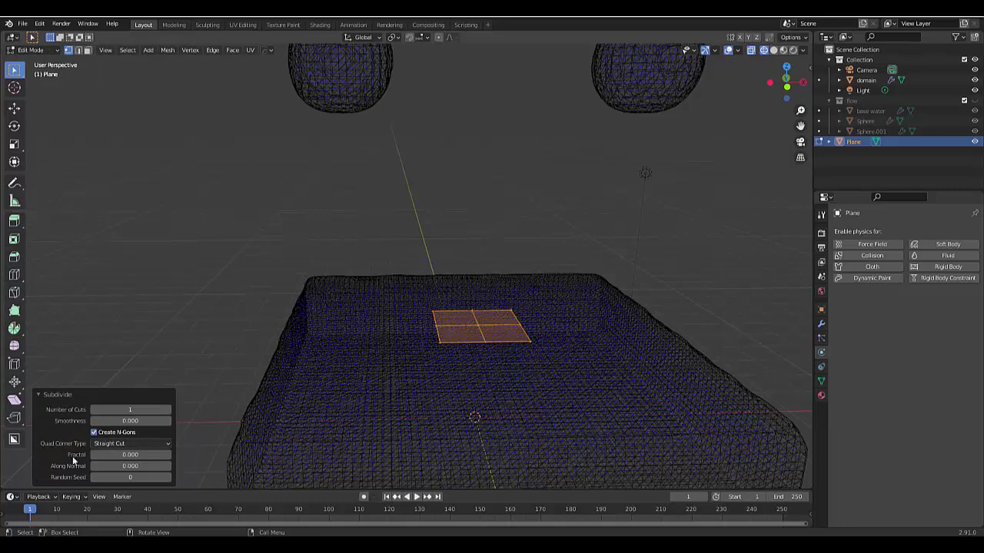
click(124, 410)
text(30)
key(Return)
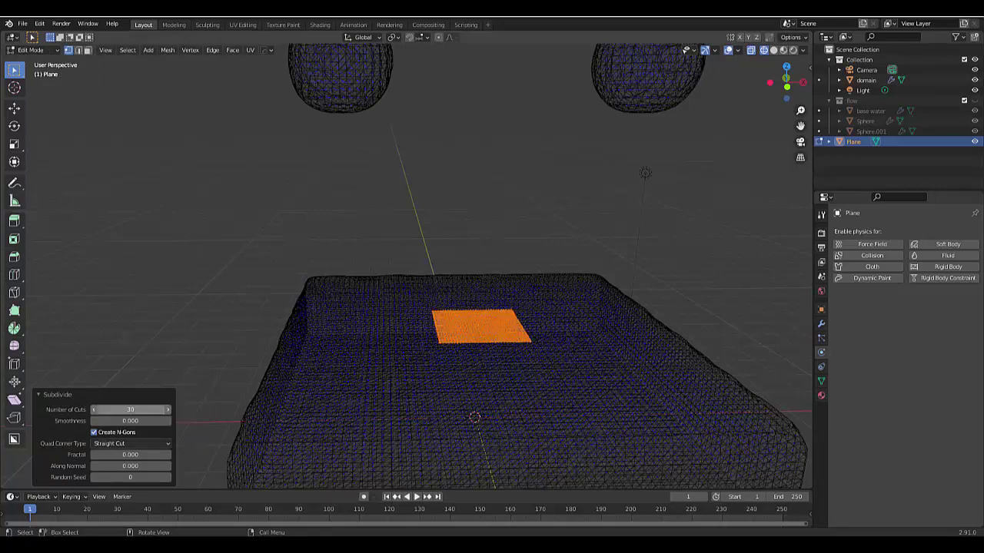
scroll(474, 411, down, 5)
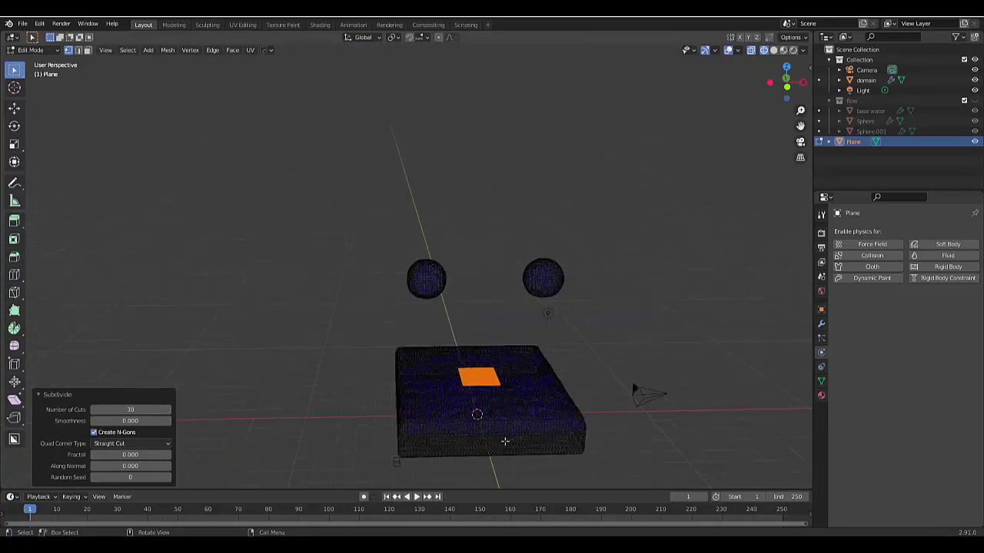
scroll(637, 391, up, 4)
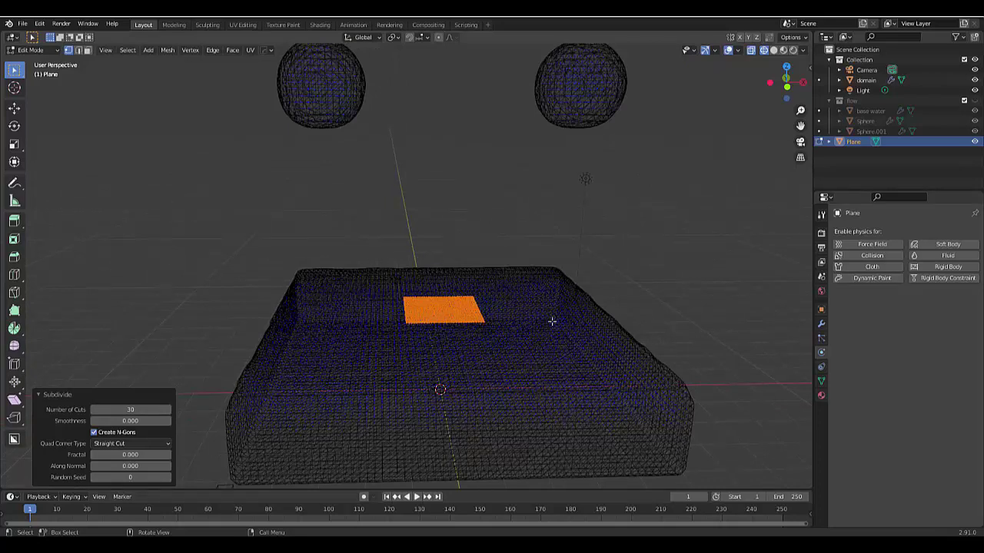
Add a vertex group named Group and assign all the plane's vertices to it
click(821, 381)
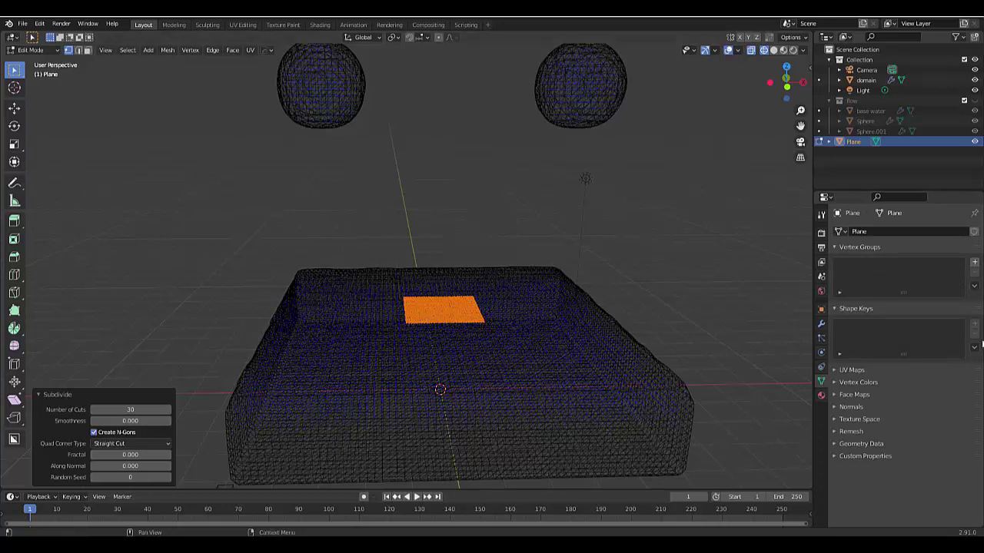
click(975, 262)
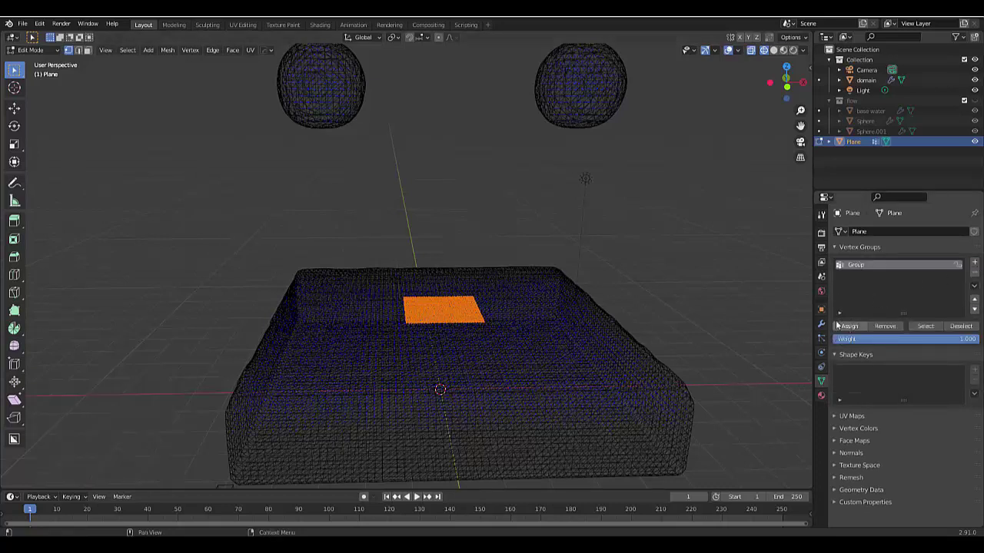
click(848, 326)
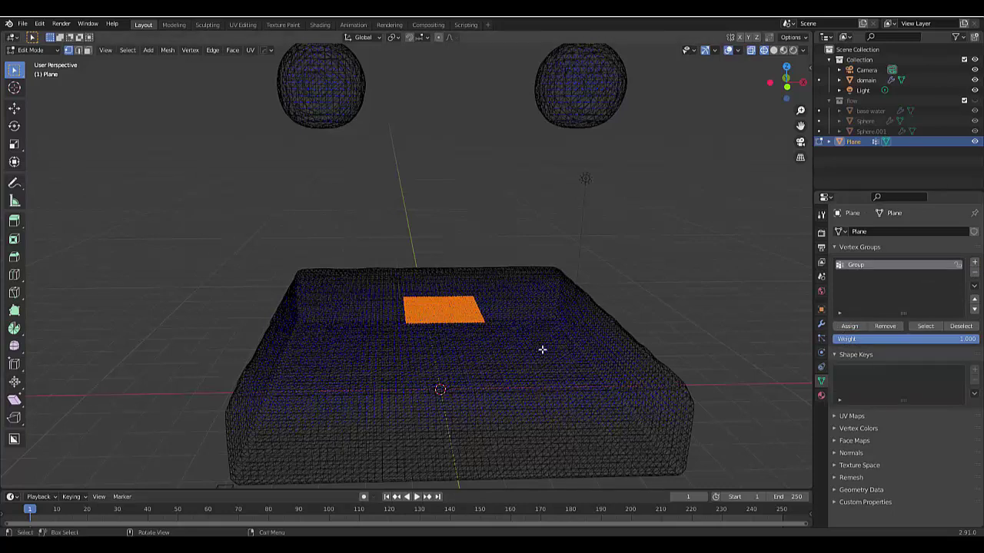
scroll(408, 374, down, 4)
scroll(406, 374, up, 5)
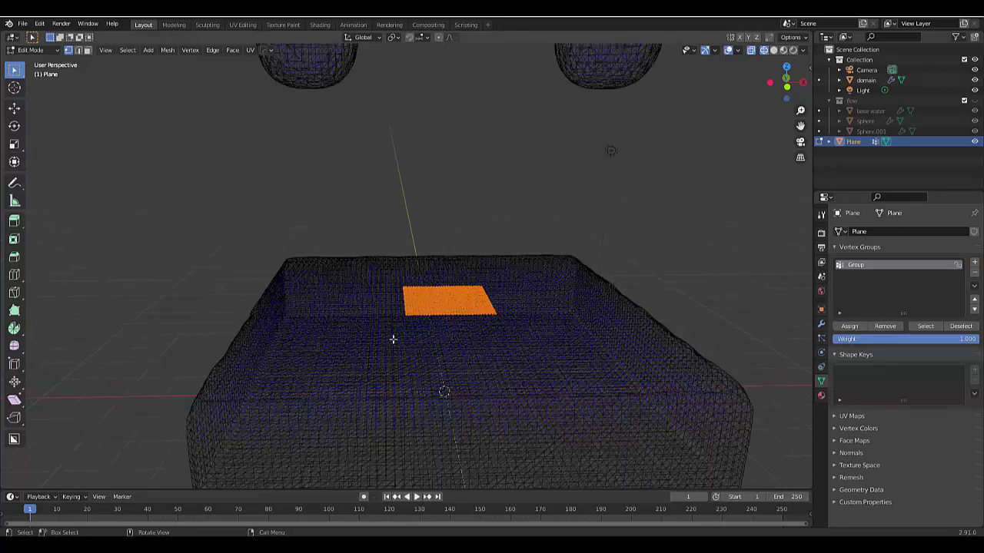
Give the plane a Shrinkwrap modifier targeting domain, limited to vertex group Group
key(Tab)
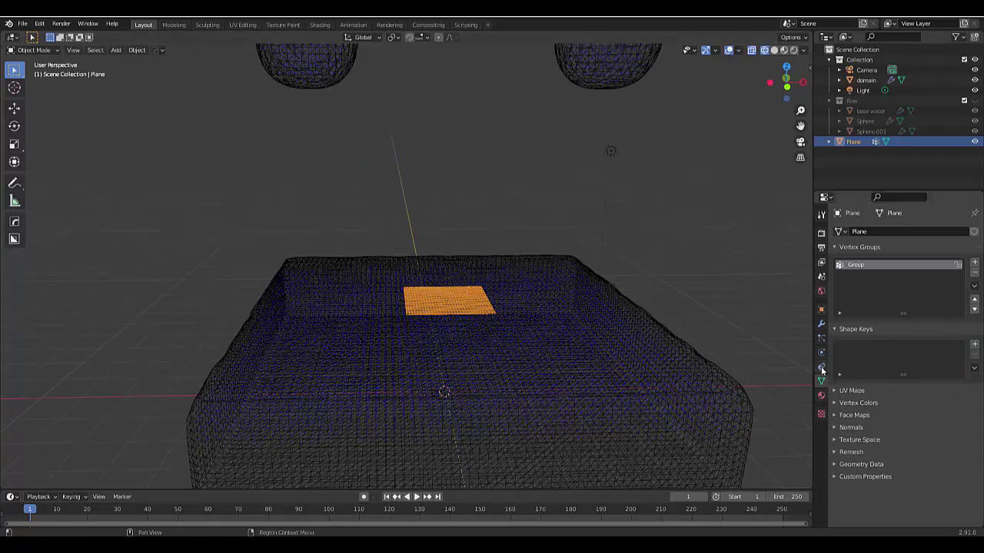
click(821, 325)
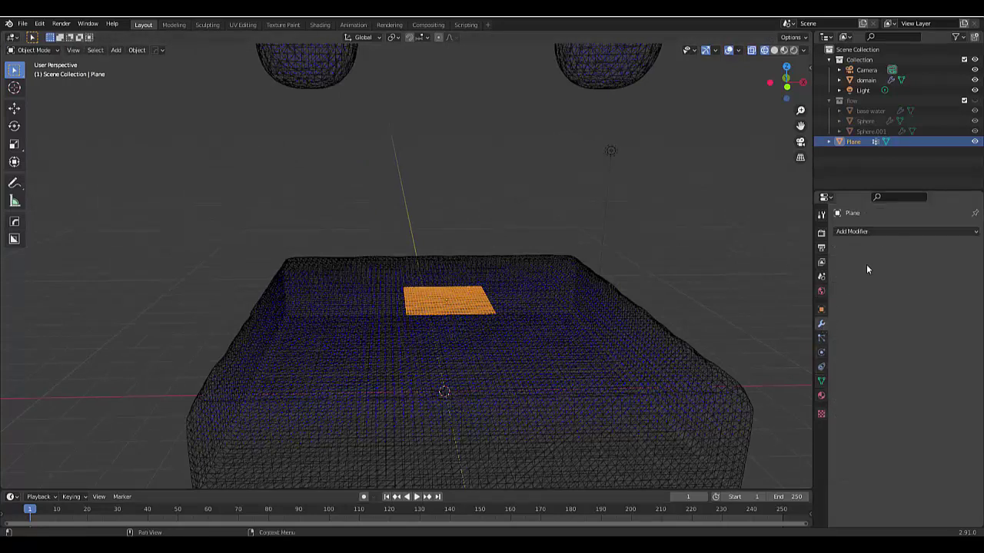
click(880, 231)
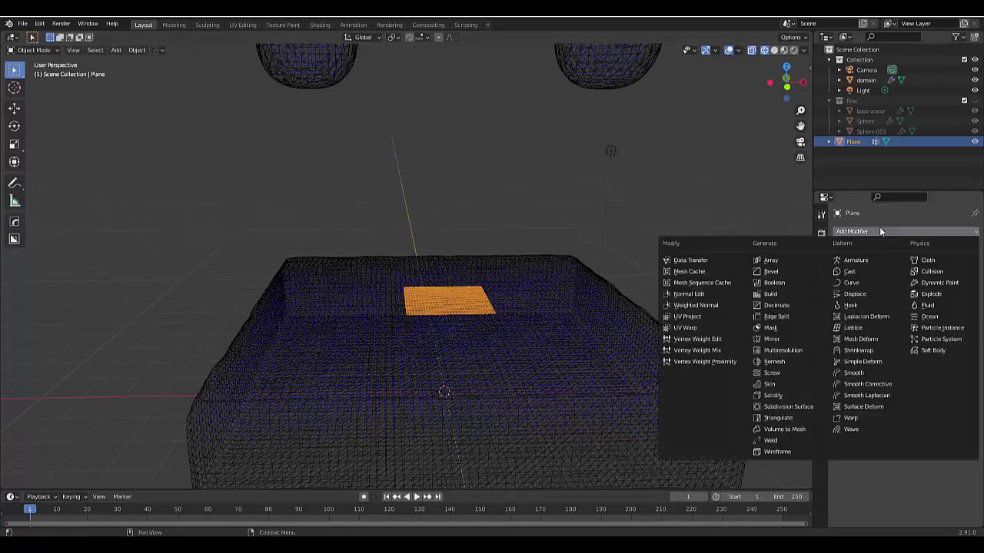
click(877, 349)
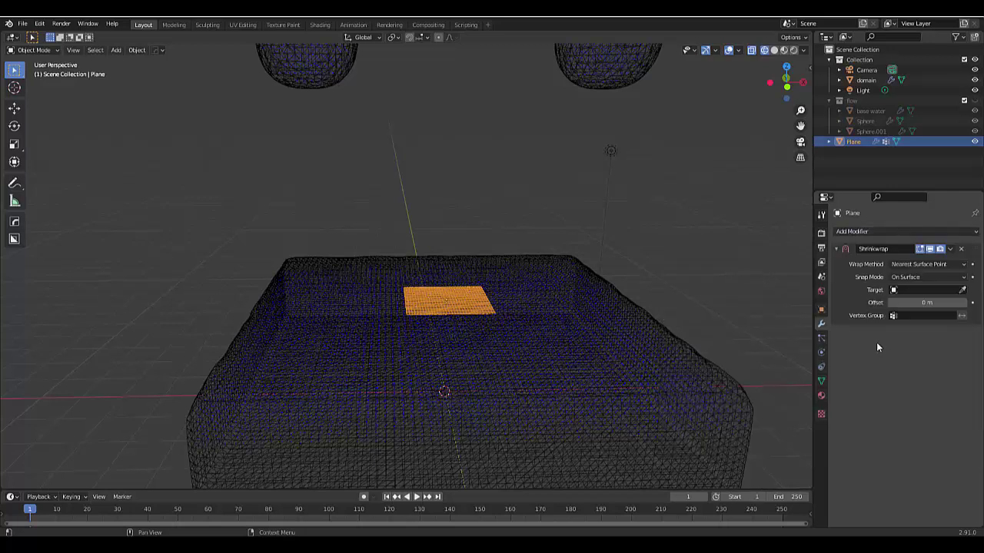
click(910, 290)
click(907, 314)
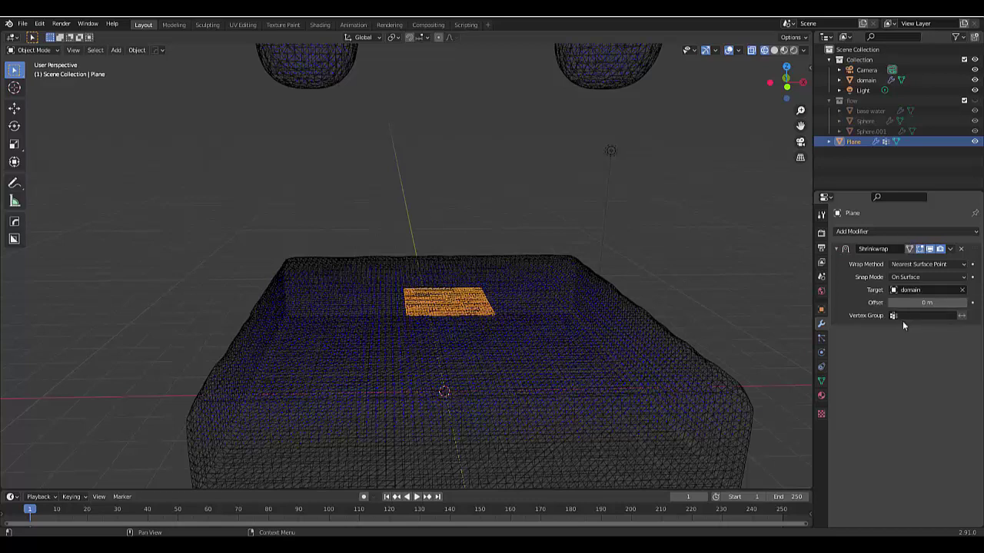
click(911, 316)
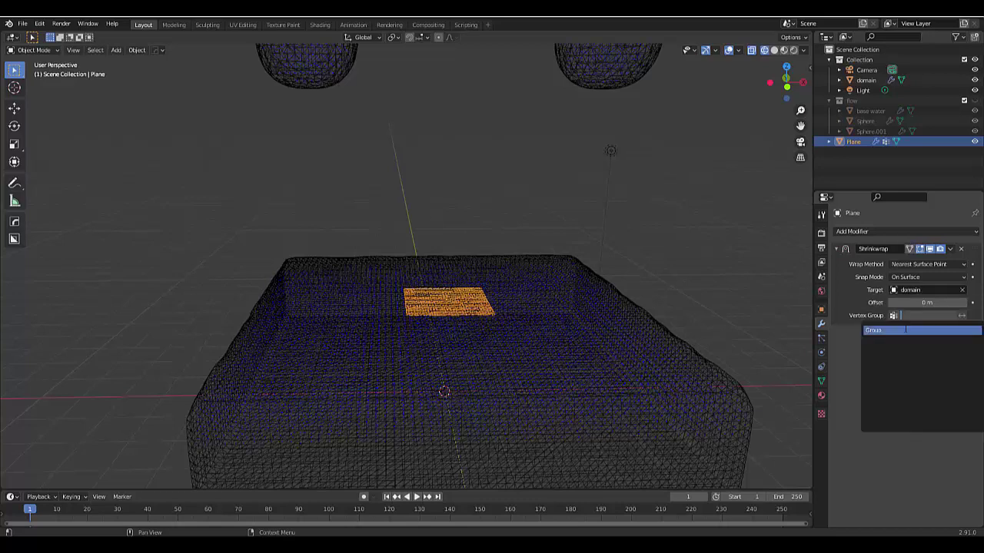
click(915, 330)
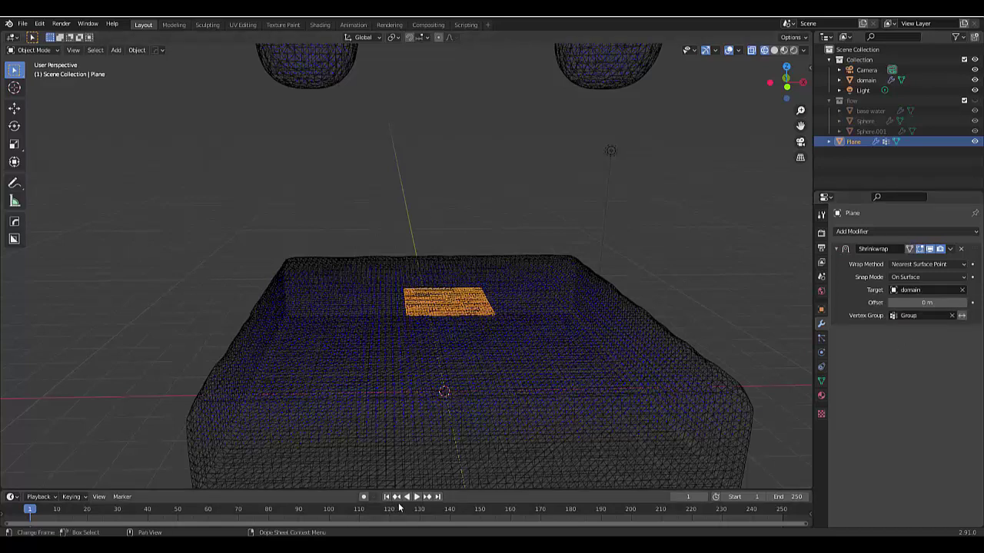
Play the fluid simulation while orbiting the view, then rewind to frame 1
click(416, 497)
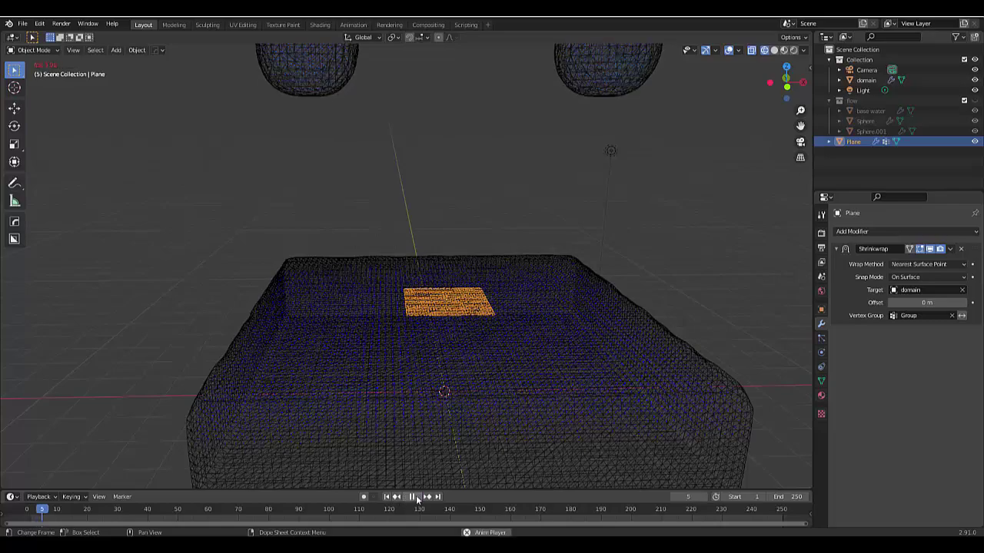
middle_drag(479, 336, 460, 328)
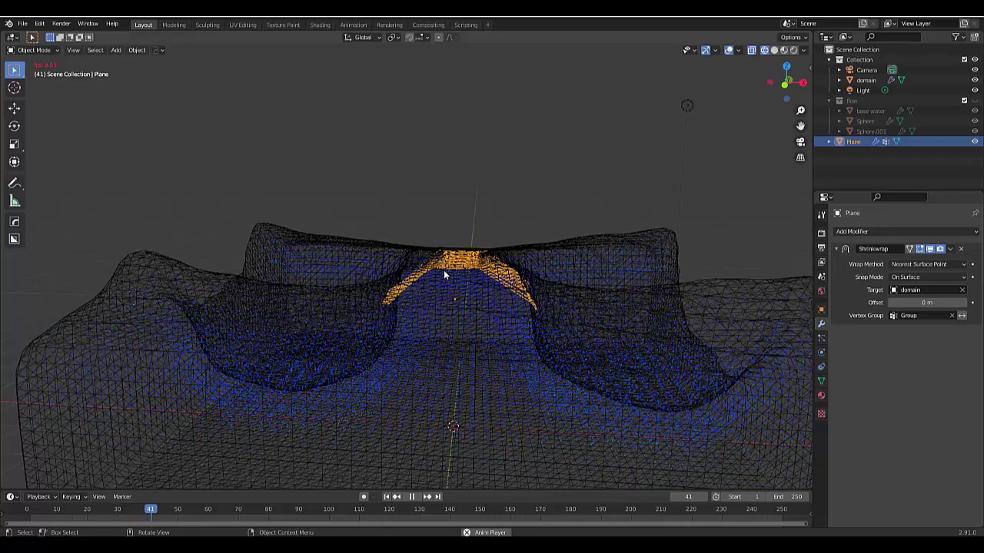
click(412, 497)
click(387, 497)
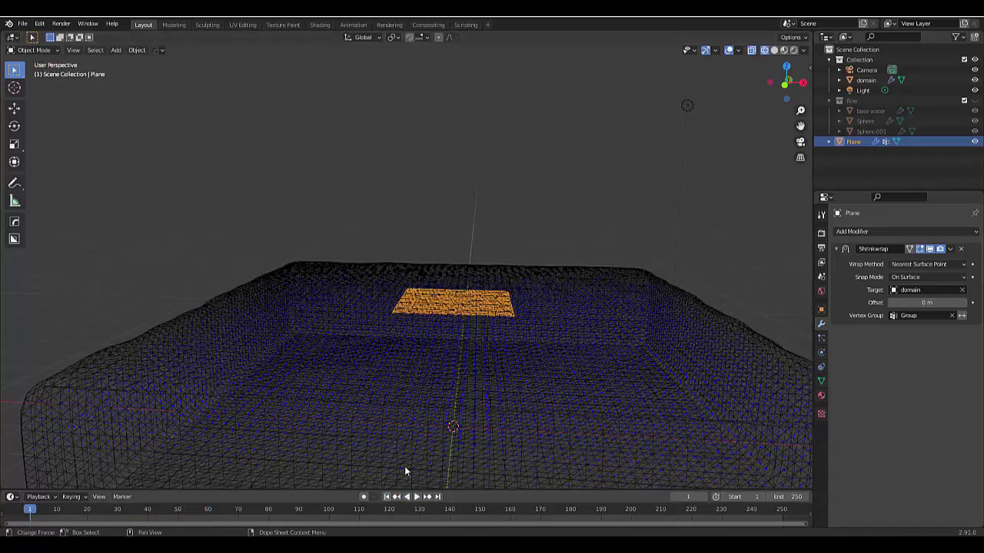
scroll(490, 375, down, 5)
Add a Suzanne monkey raised to Z 7.9236 m with a level-2 Subdivision Surface modifier
key(shift+a)
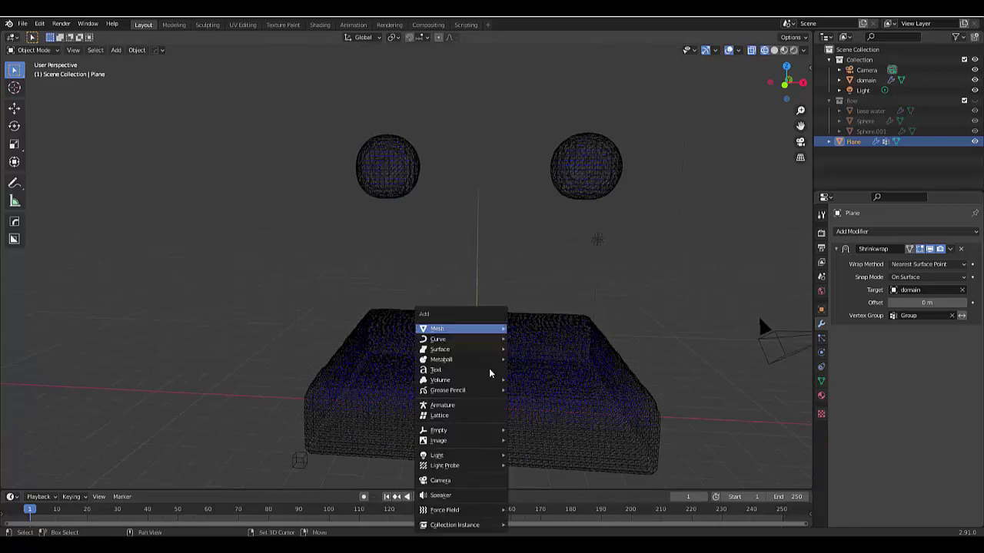
mouse_move(476, 329)
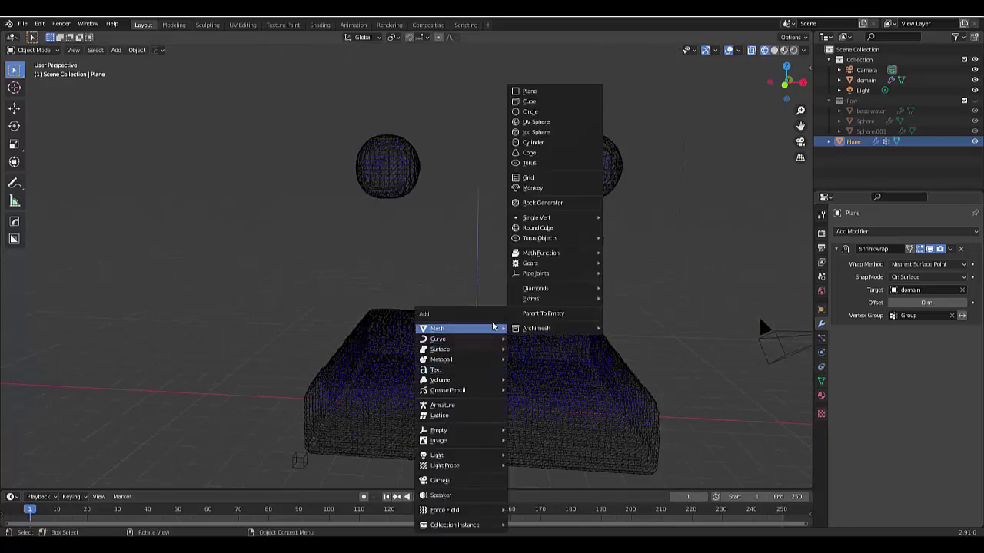
click(536, 189)
key(g)
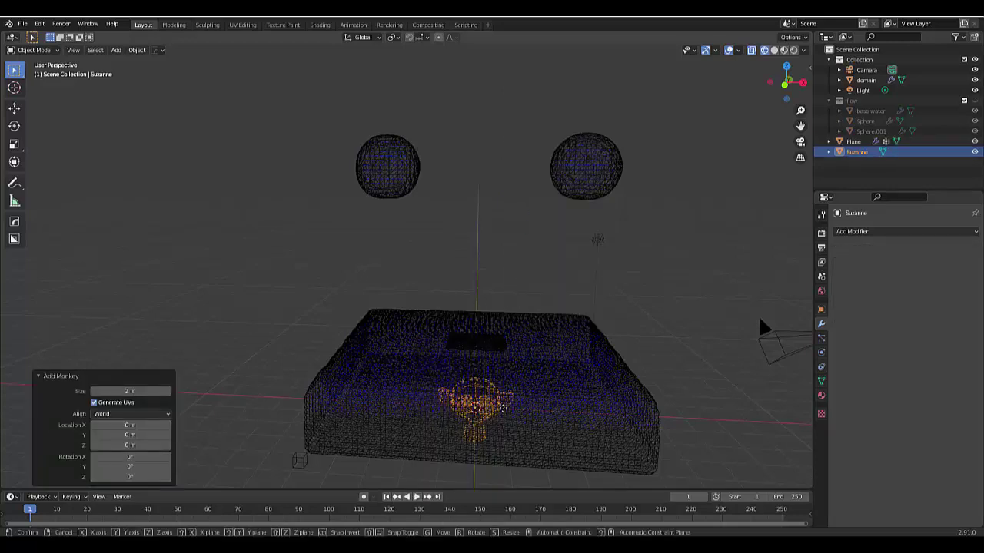
key(z)
click(509, 192)
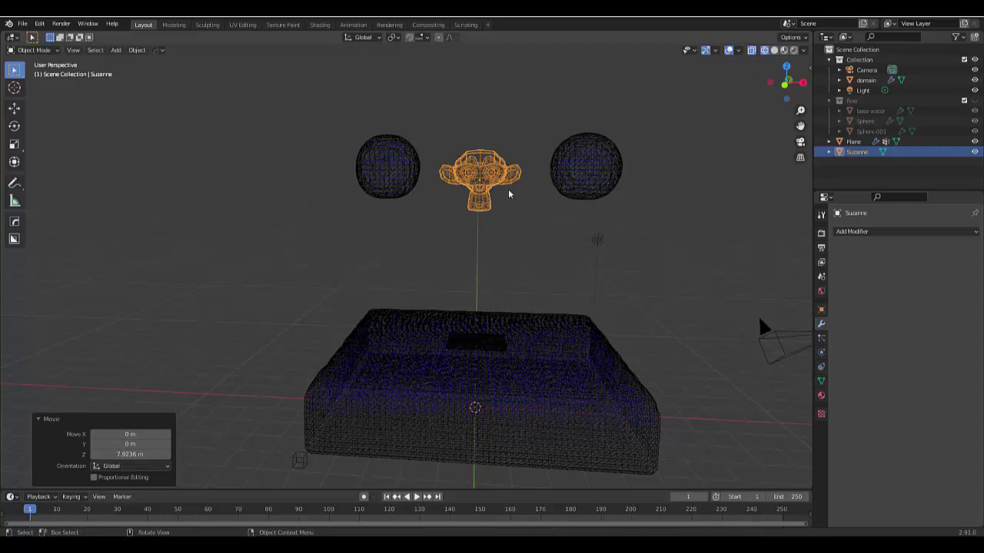
click(847, 231)
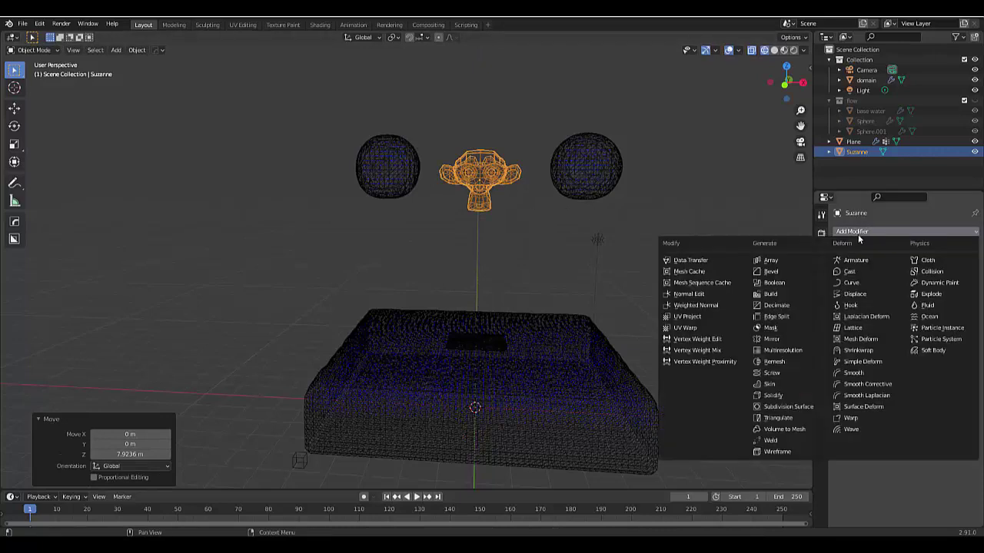
click(793, 405)
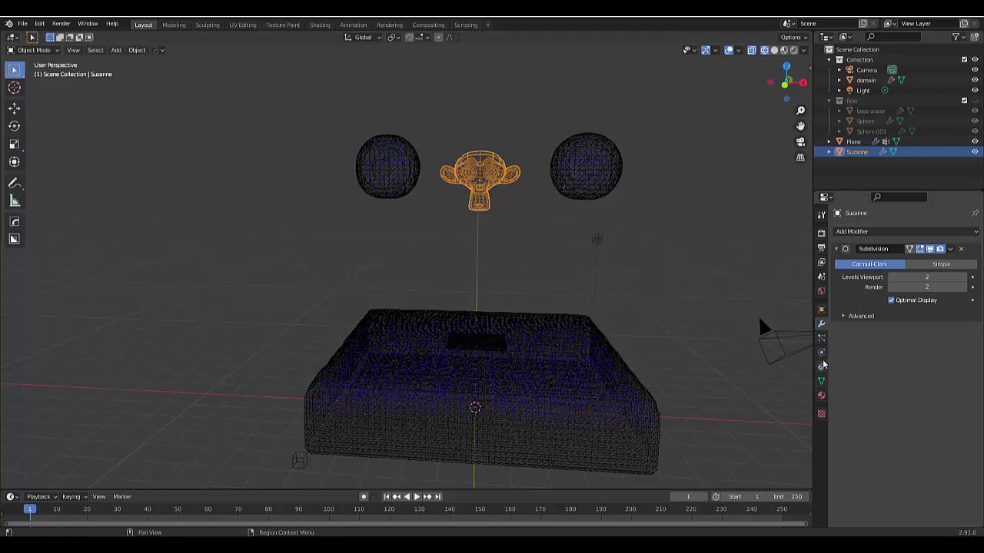
Add a Copy Location constraint to Suzanne targeting Plane with vertex group Group
click(821, 367)
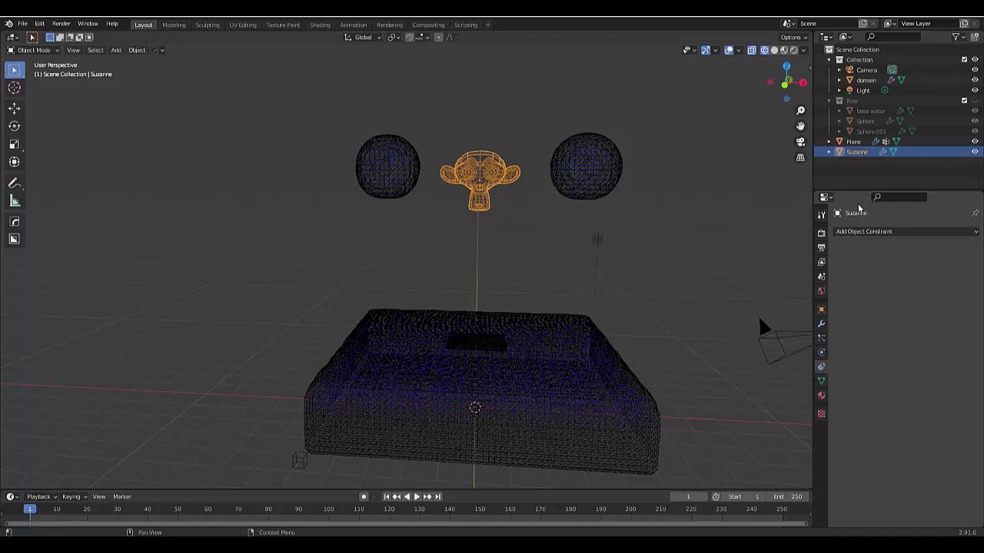
click(877, 232)
click(825, 263)
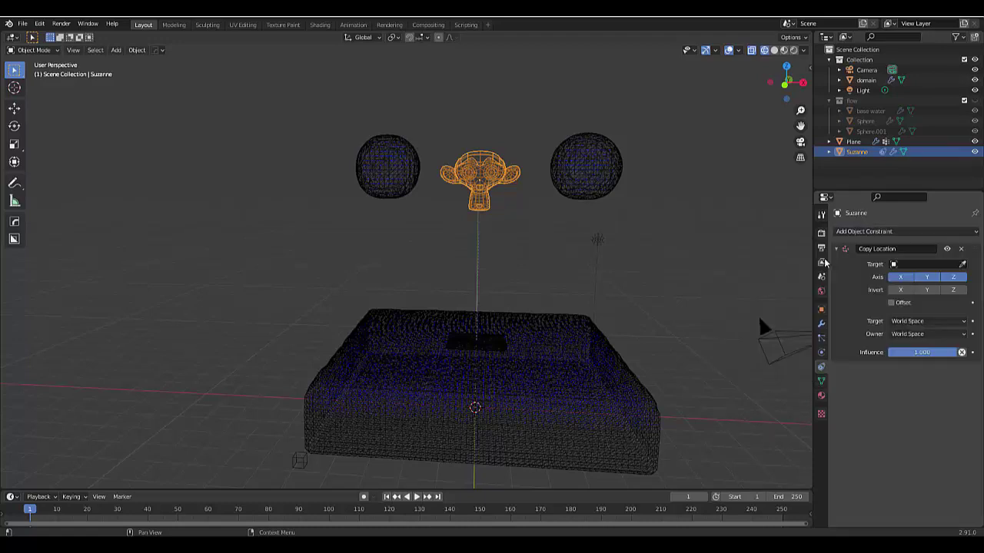
click(915, 266)
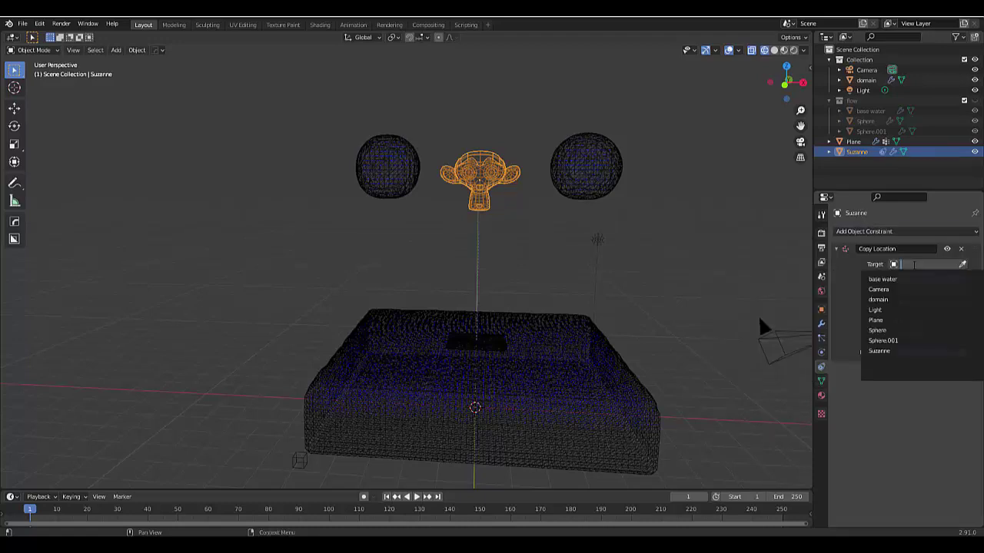
key(Down)
key(Down)
key(Down)
key(Down)
key(Down)
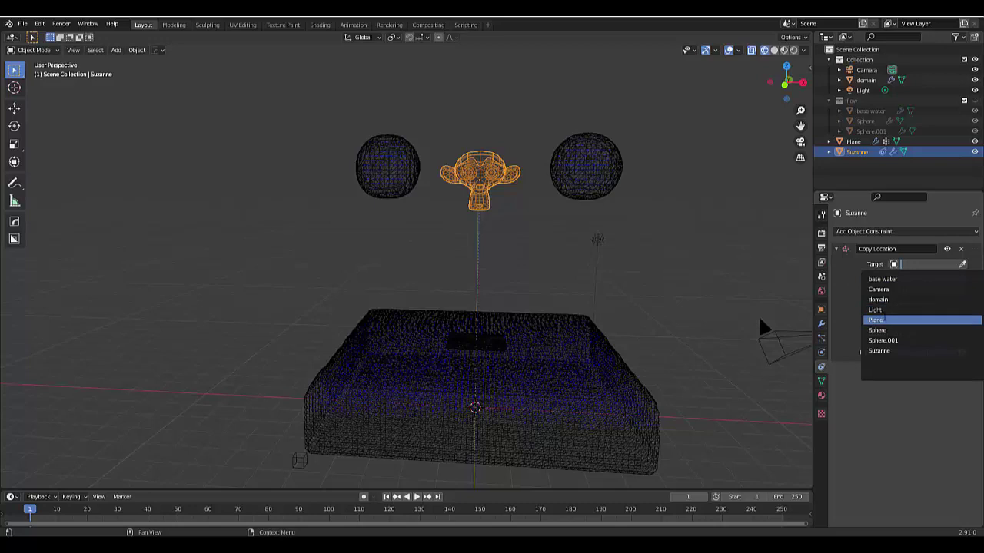
key(Return)
click(901, 278)
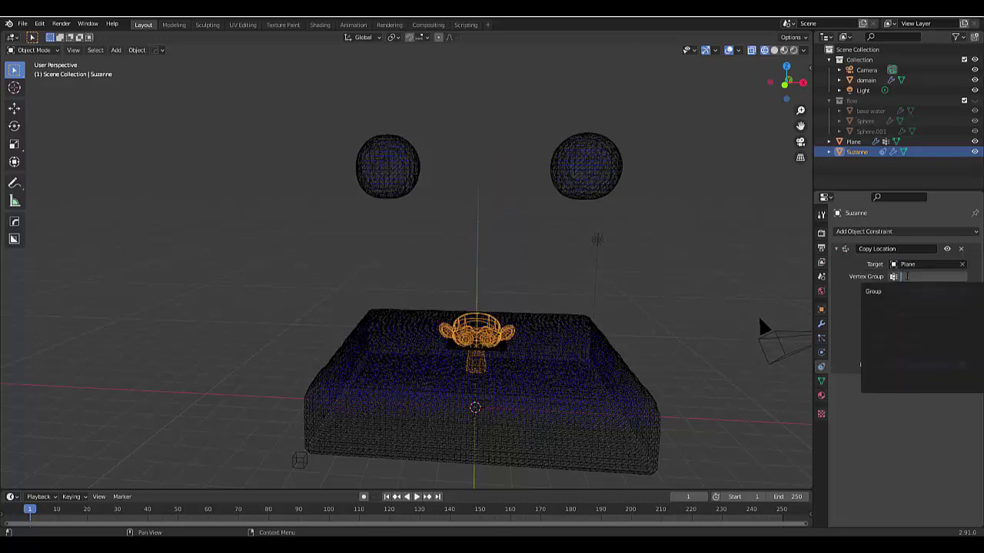
click(892, 292)
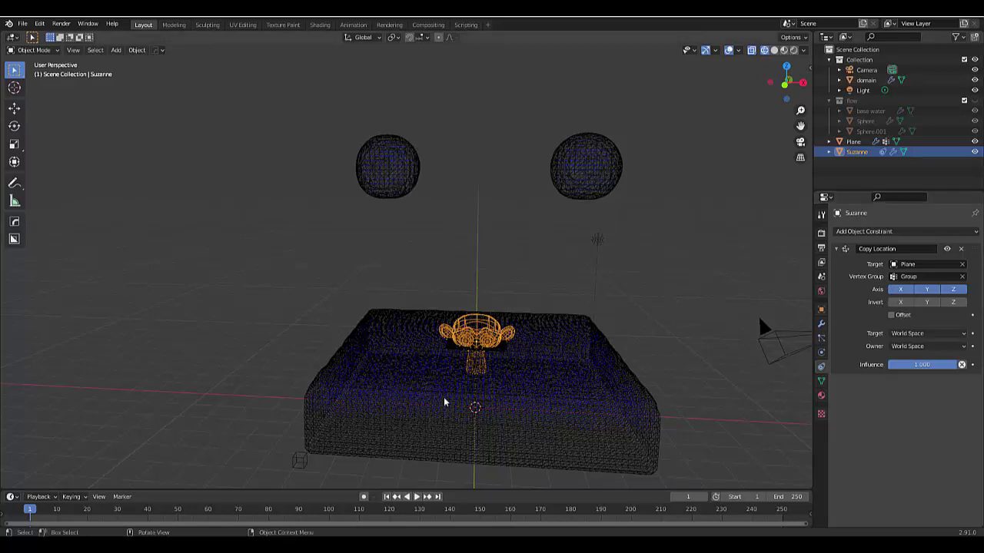
Play the simulation with Suzanne riding the water and stop at frame 179
click(417, 496)
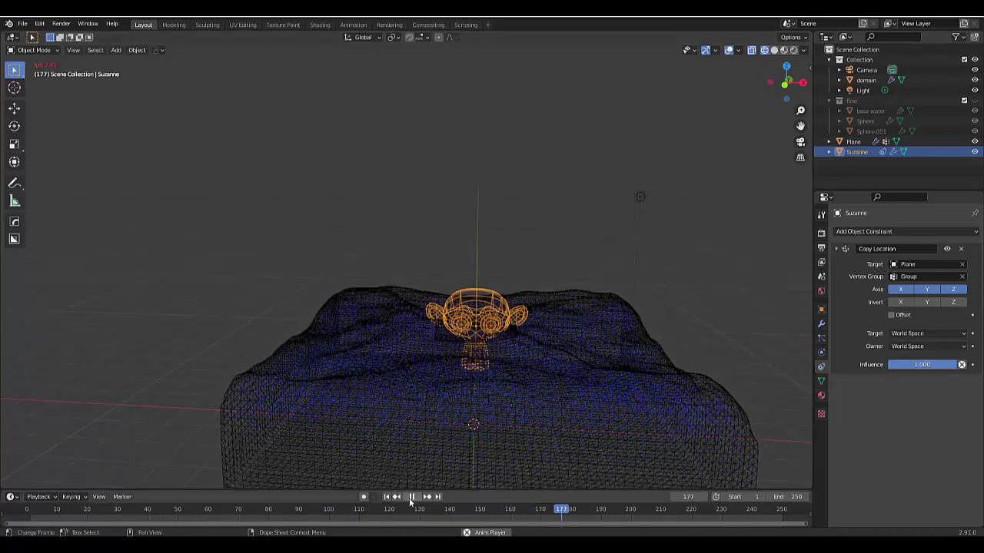
key(space)
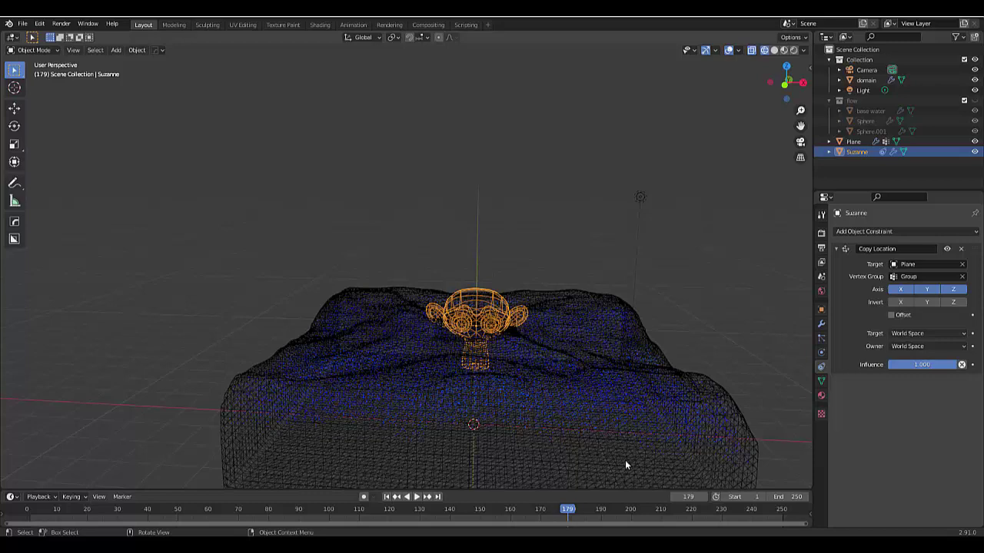
Switch to shaded display and set the water domain to Shade Smooth
click(784, 51)
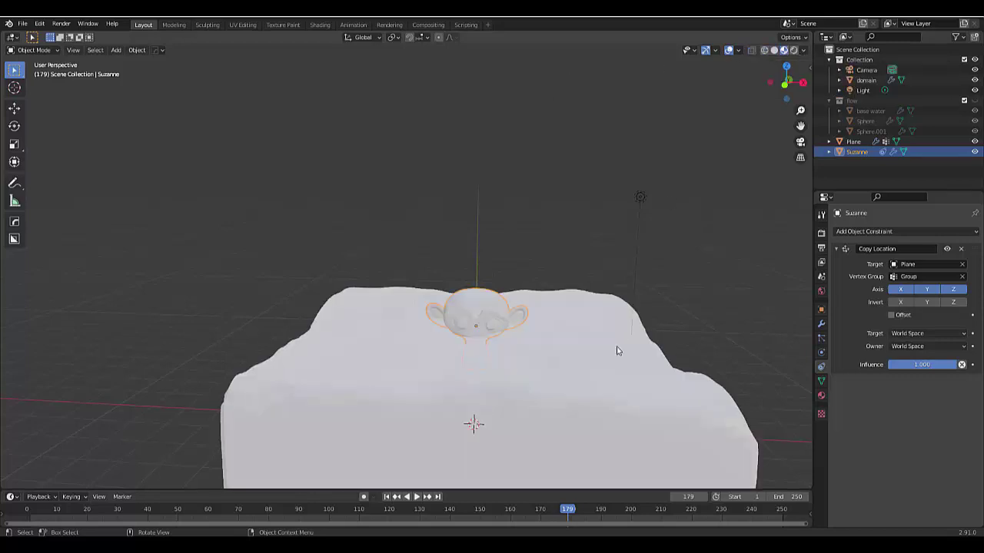
click(662, 422)
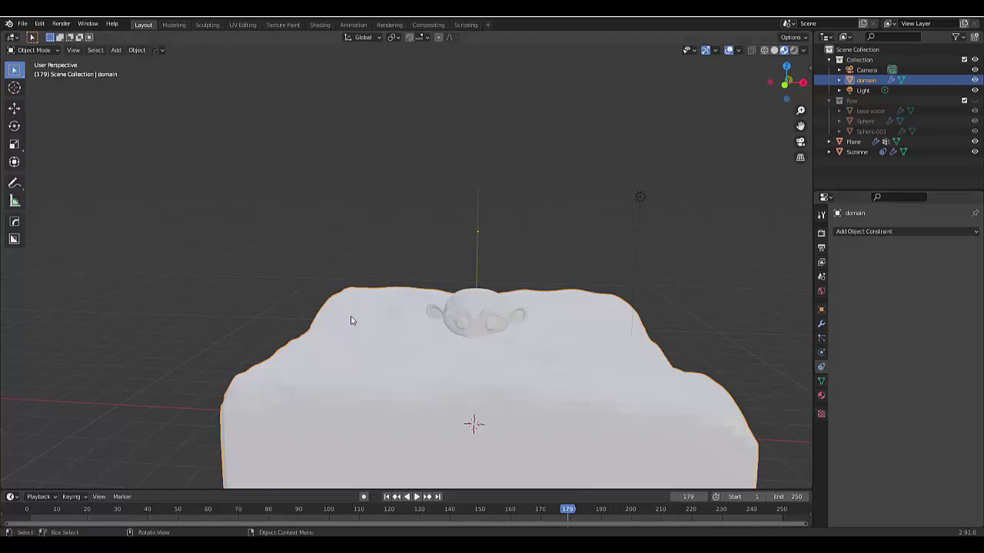
right_click(621, 398)
click(607, 358)
Give the domain material a light-blue base colour and transmission 1.000
click(820, 396)
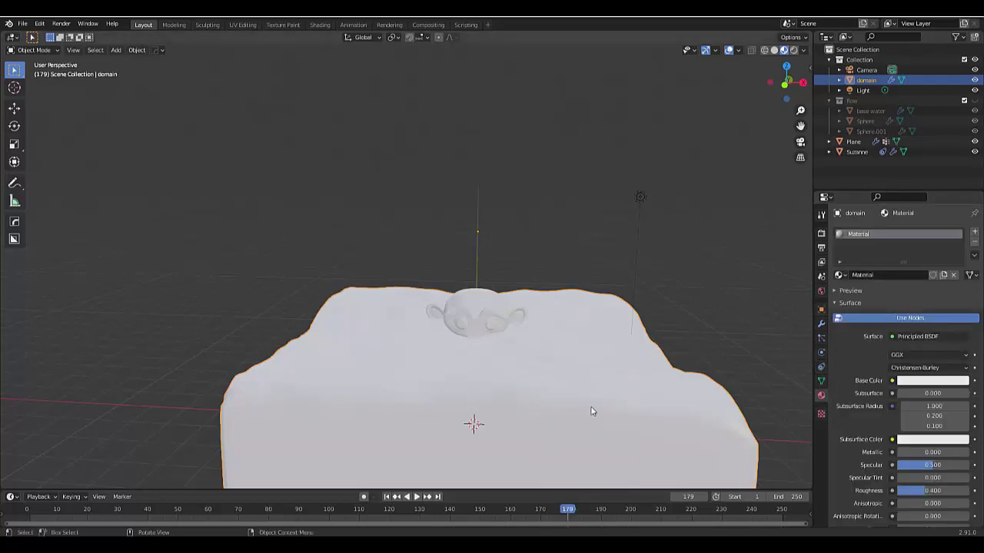
click(944, 382)
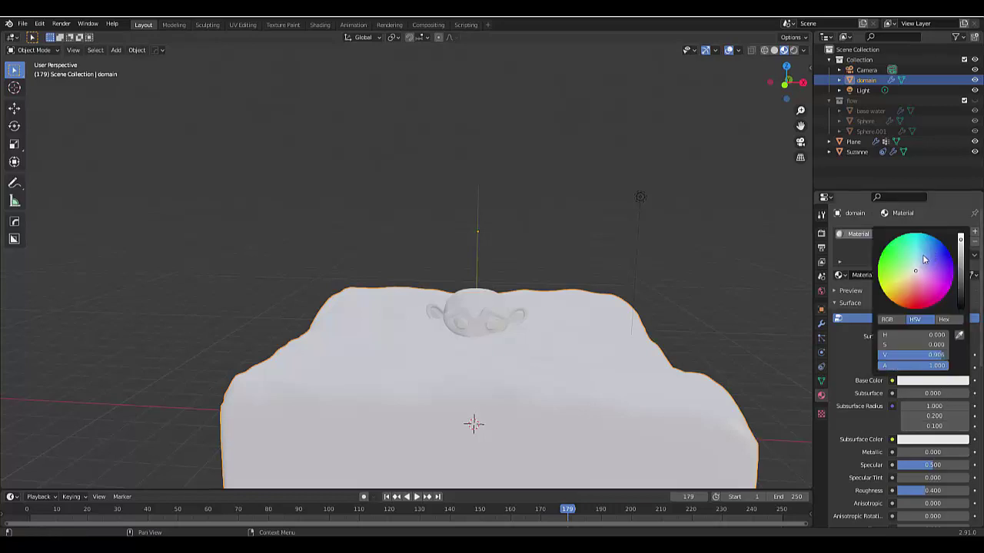
drag(925, 260, 923, 254)
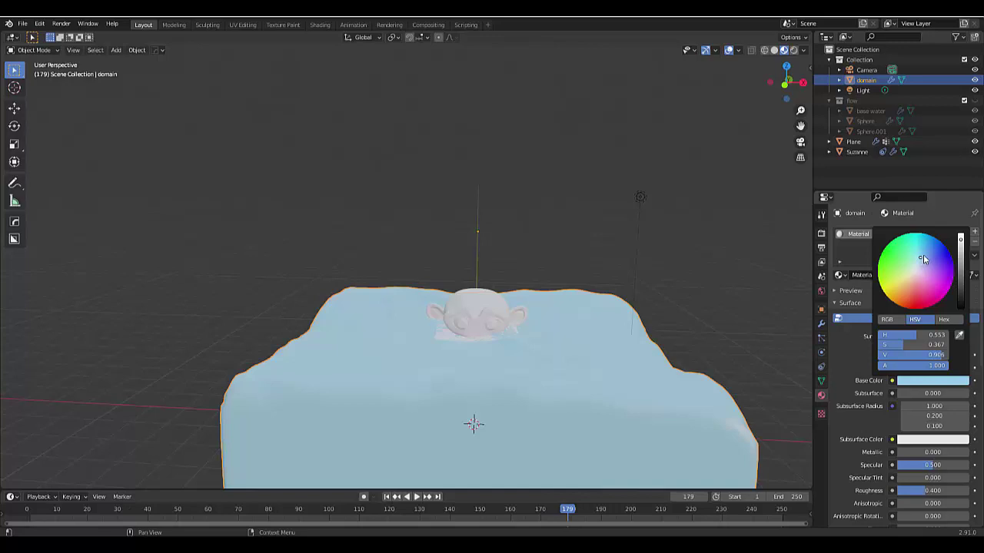
drag(917, 354, 898, 384)
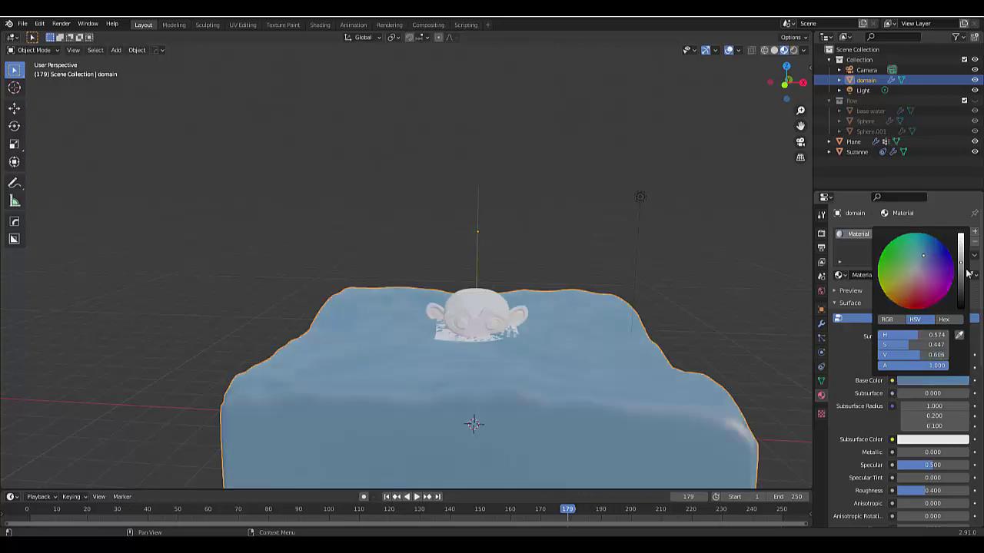
scroll(930, 271, up, 8)
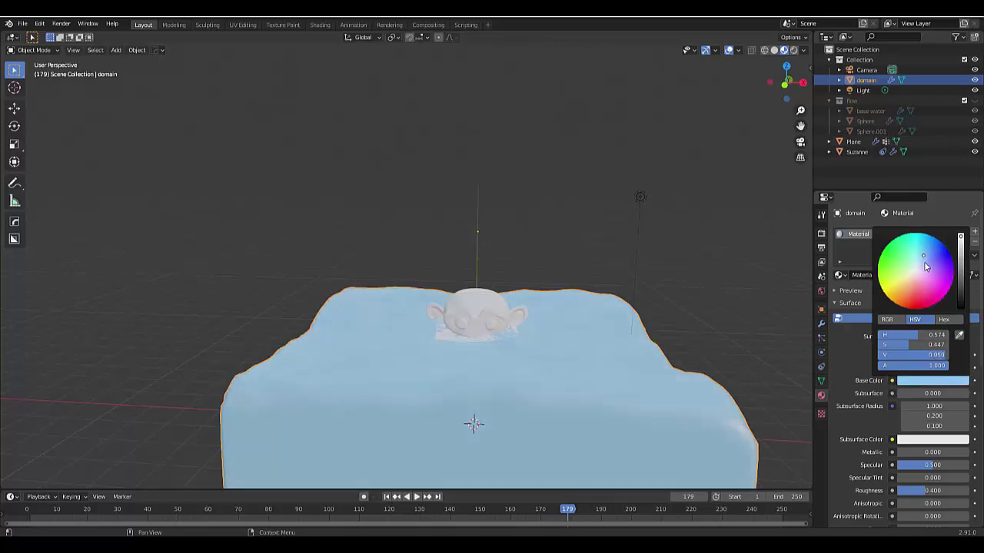
scroll(843, 368, down, 3)
scroll(842, 369, down, 6)
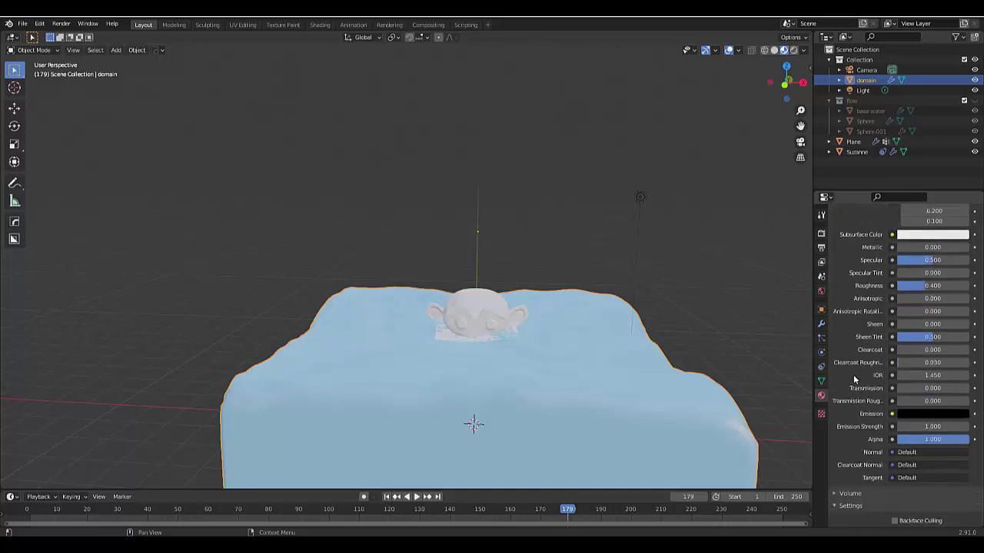
drag(901, 388, 970, 388)
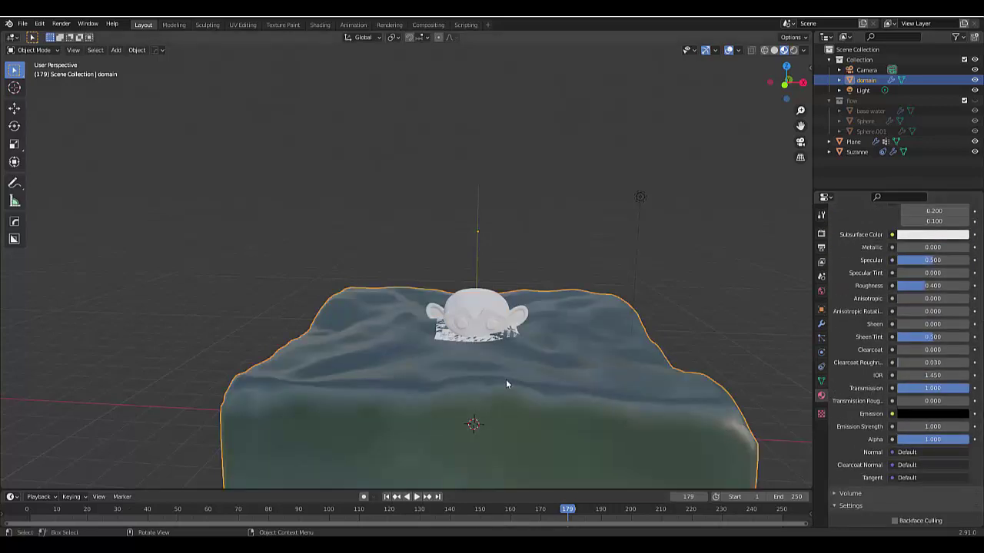
Hide the Plane, move Suzanne into Collection and the Plane into the flow collection
click(443, 335)
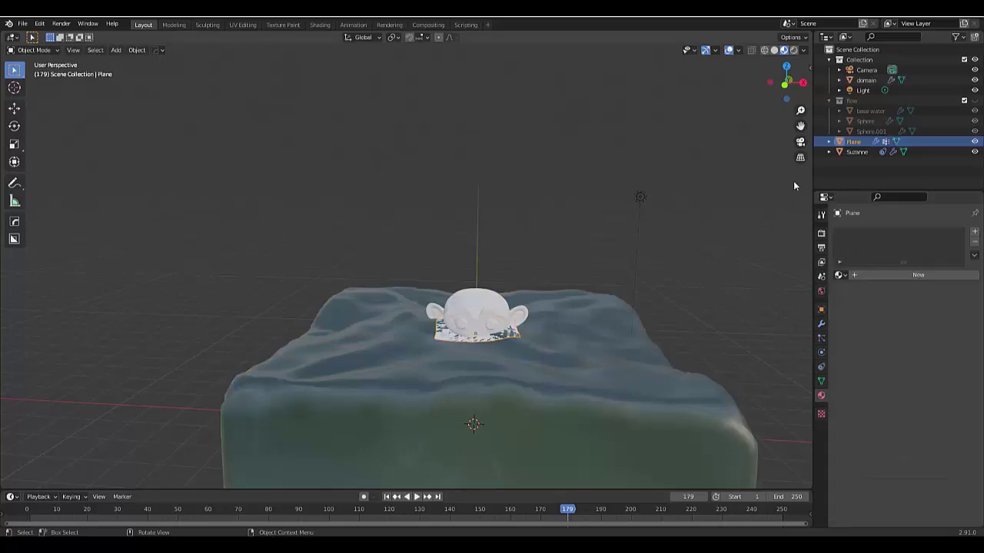
click(975, 141)
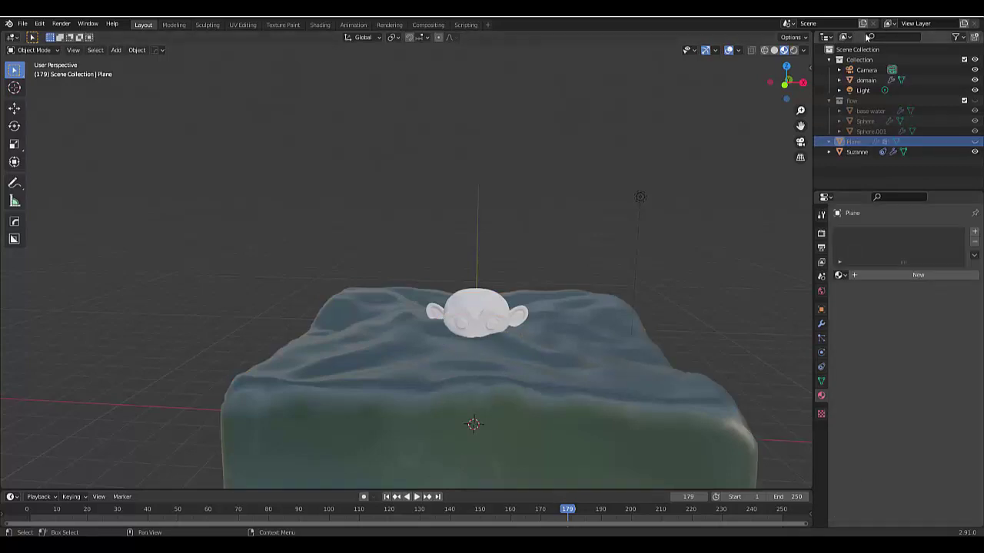
click(858, 152)
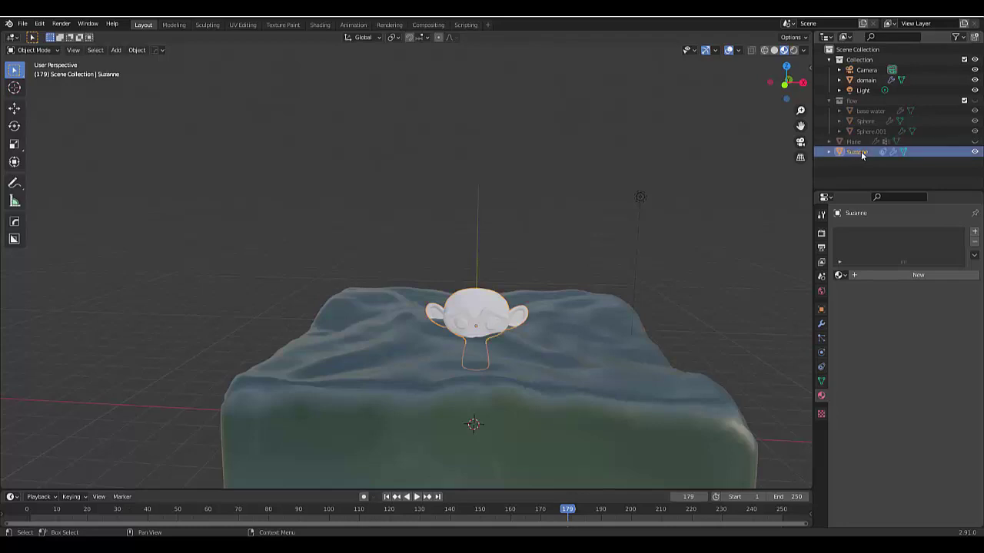
drag(861, 153, 865, 60)
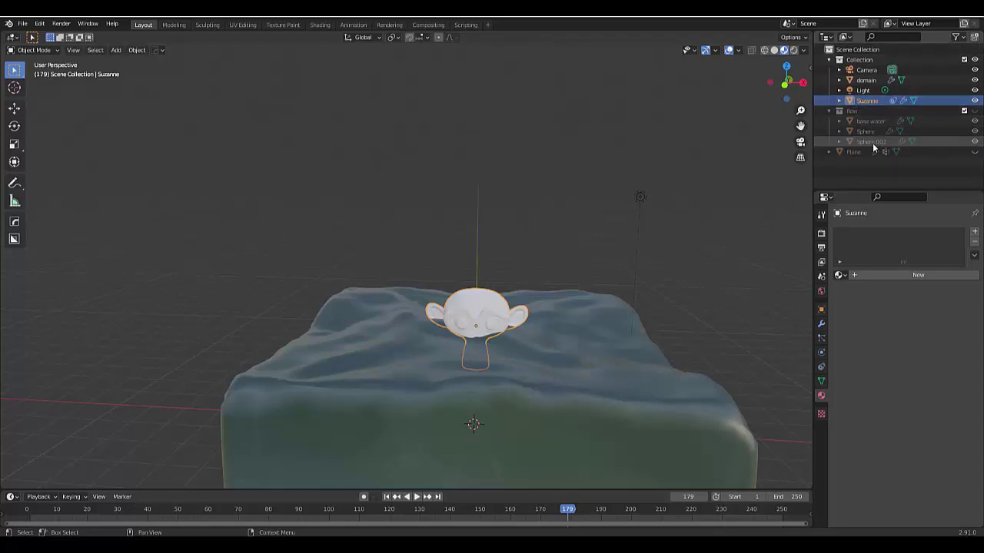
drag(858, 151, 870, 115)
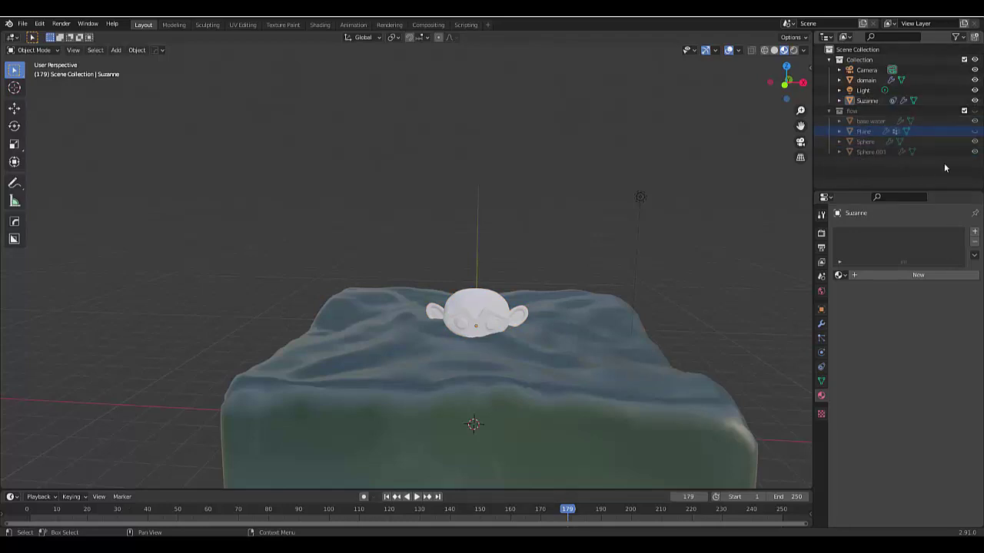
Enable Outliner render toggles and exclude the Plane from rendering
click(953, 37)
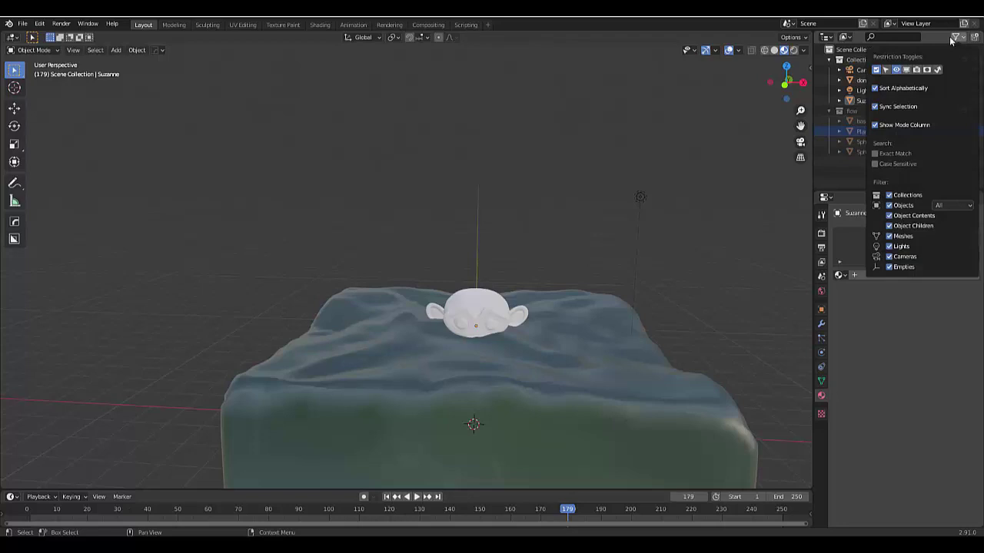
click(917, 69)
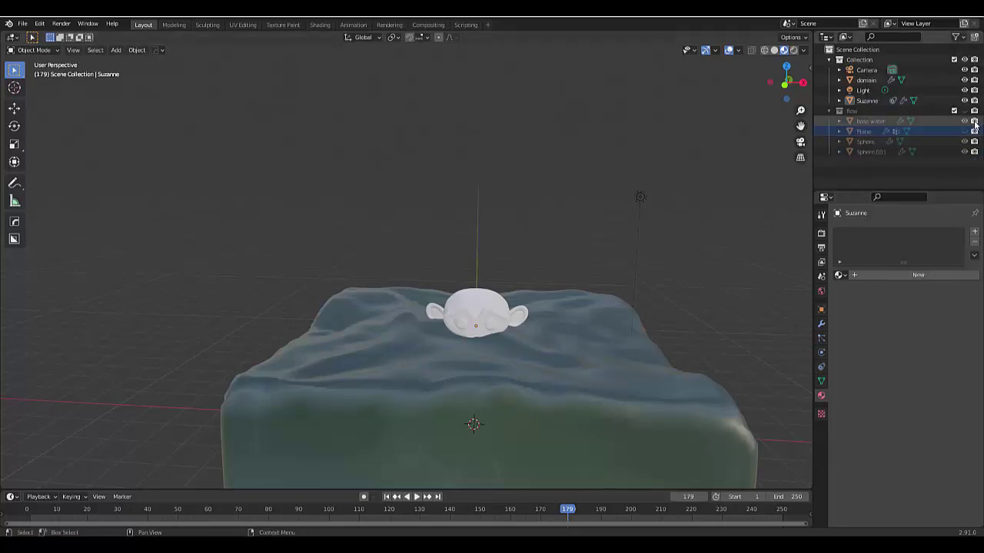
click(974, 112)
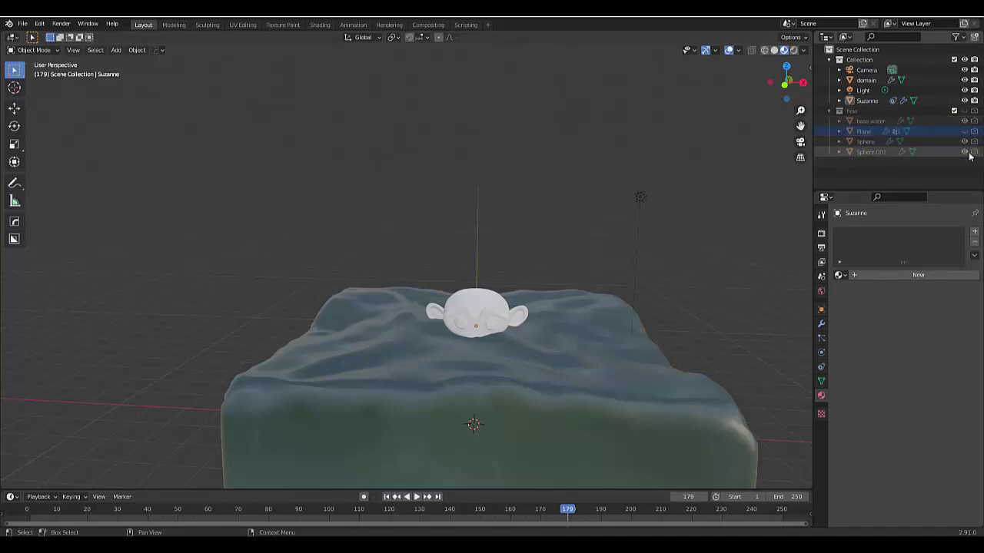
click(465, 309)
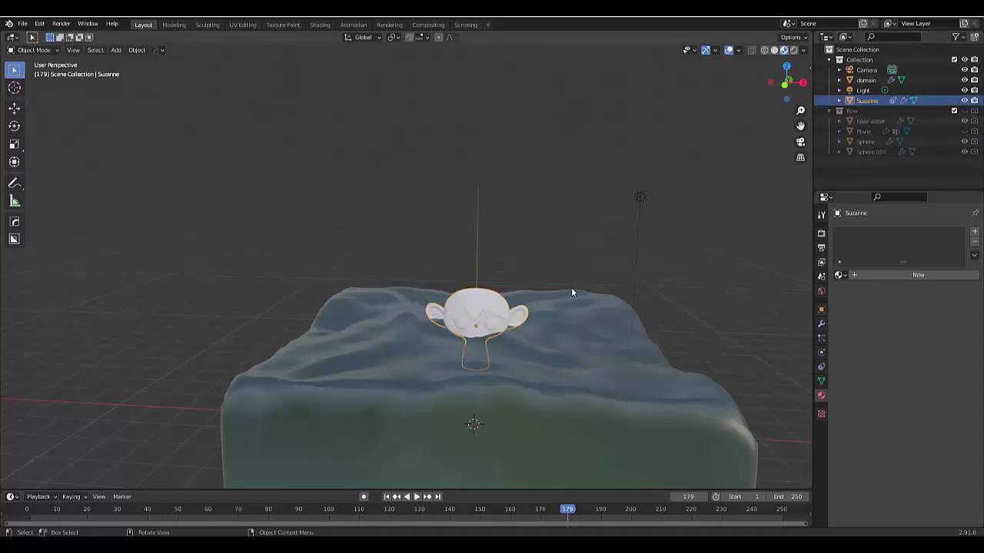
Create Material.001 for Suzanne with a nearly black base colour
click(903, 275)
click(910, 381)
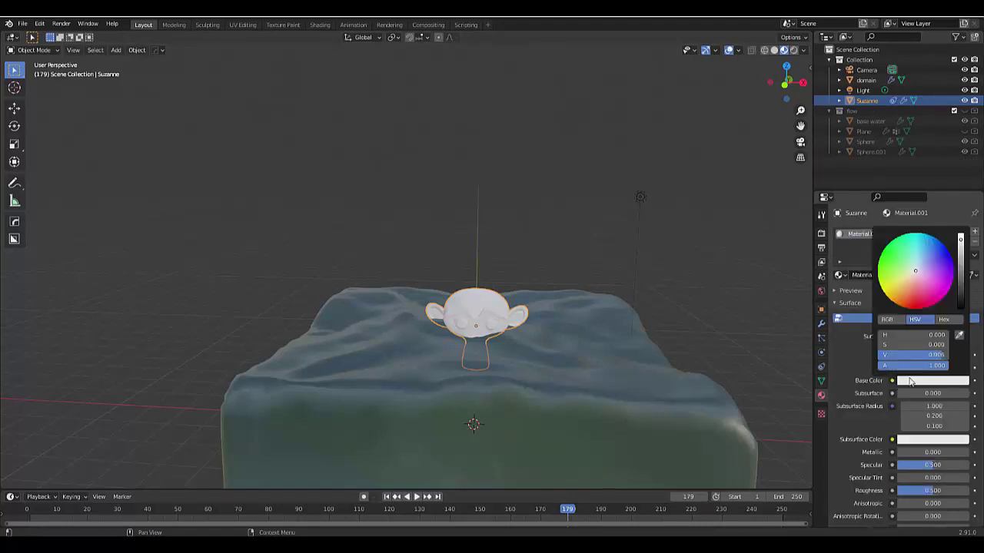
click(901, 295)
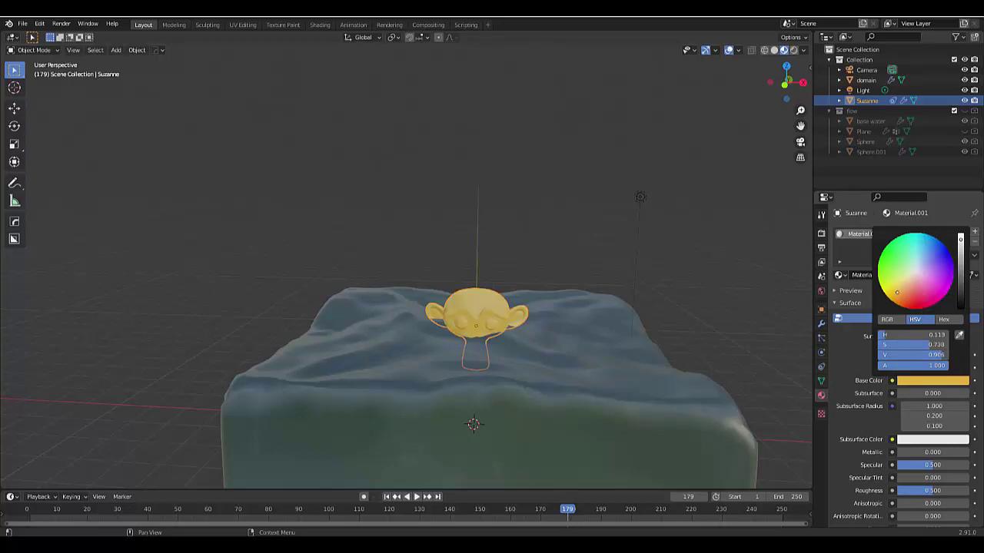
mouse_move(896, 292)
mouse_down()
mouse_move(923, 297)
mouse_move(939, 267)
mouse_move(916, 272)
mouse_move(916, 292)
mouse_move(914, 275)
mouse_up()
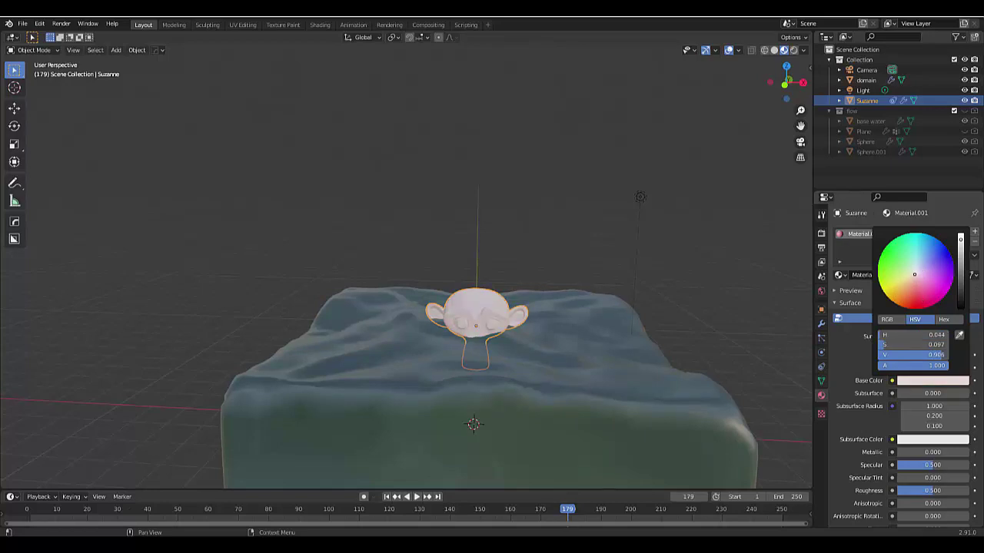
drag(959, 261, 960, 297)
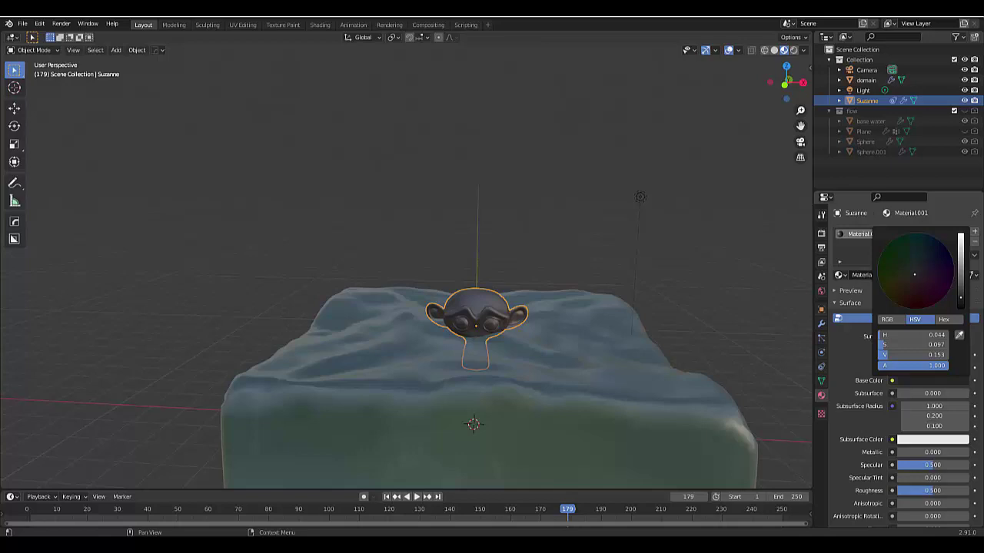
right_click(485, 310)
key(Escape)
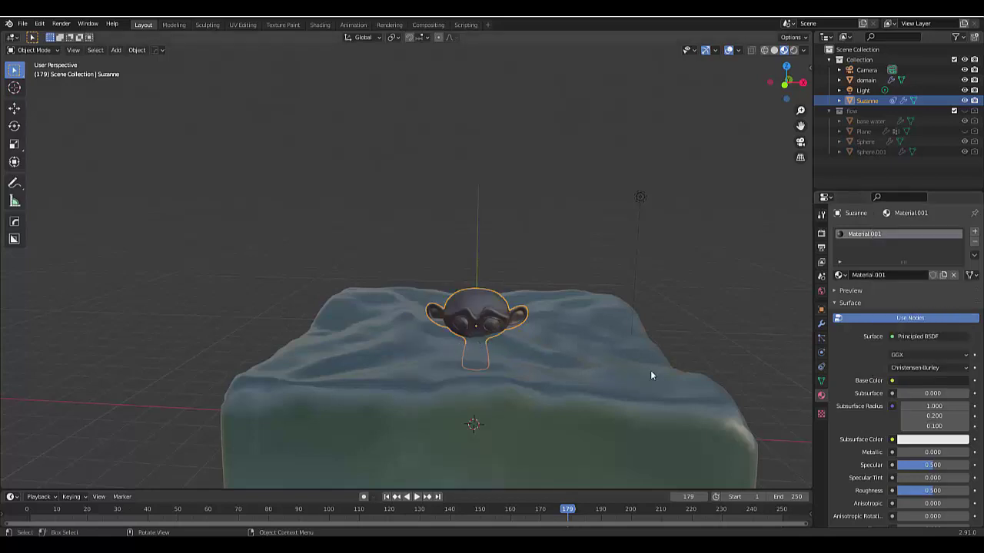
Add a second material slot to Suzanne with a new Material.002
click(975, 233)
click(861, 296)
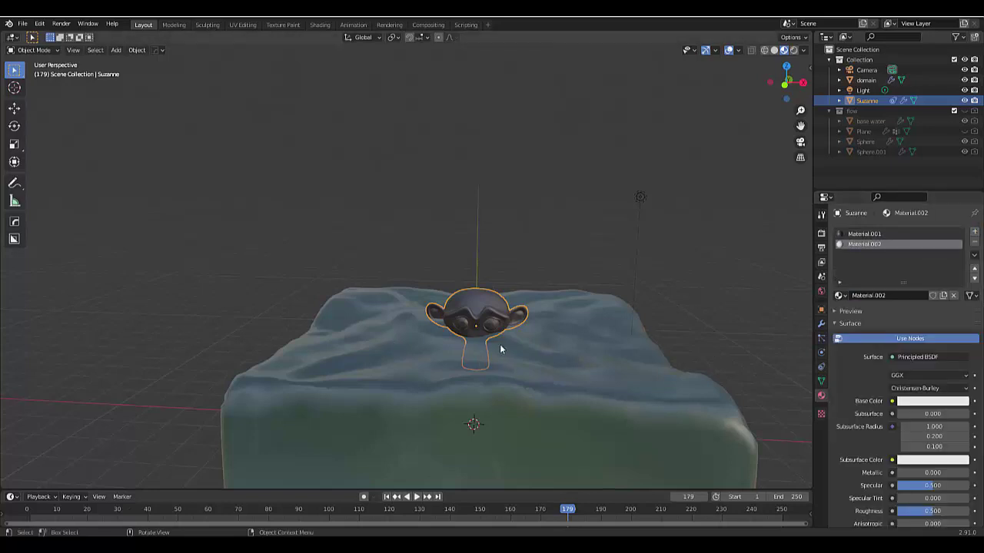
middle_drag(503, 349, 479, 336)
scroll(434, 289, up, 5)
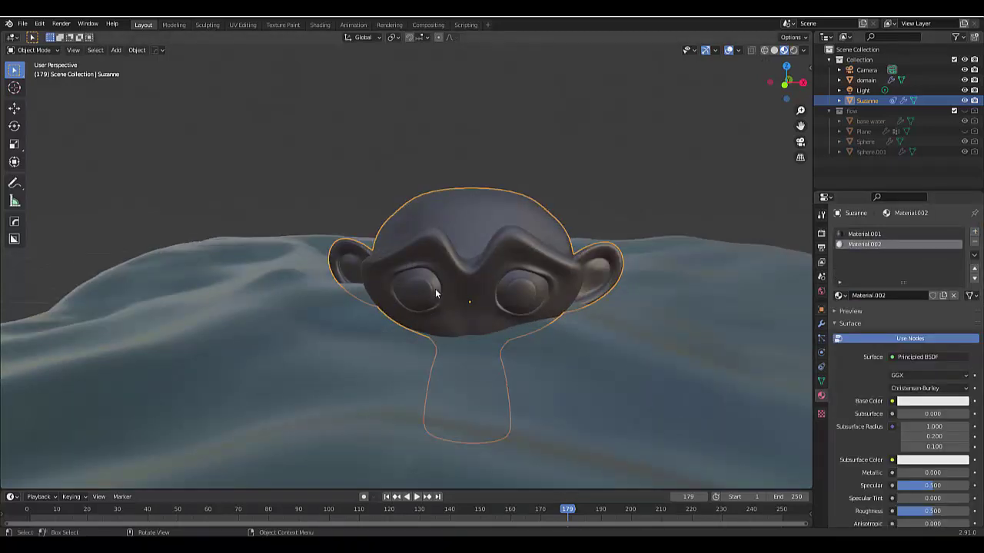
In Edit Mode face select, select all the faces of Suzanne's left eye
key(Tab)
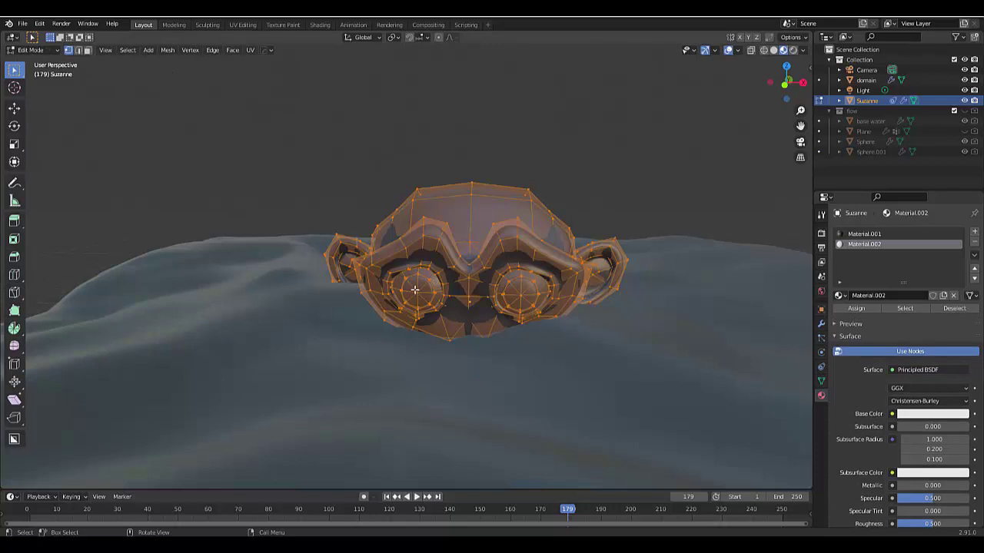
key(3)
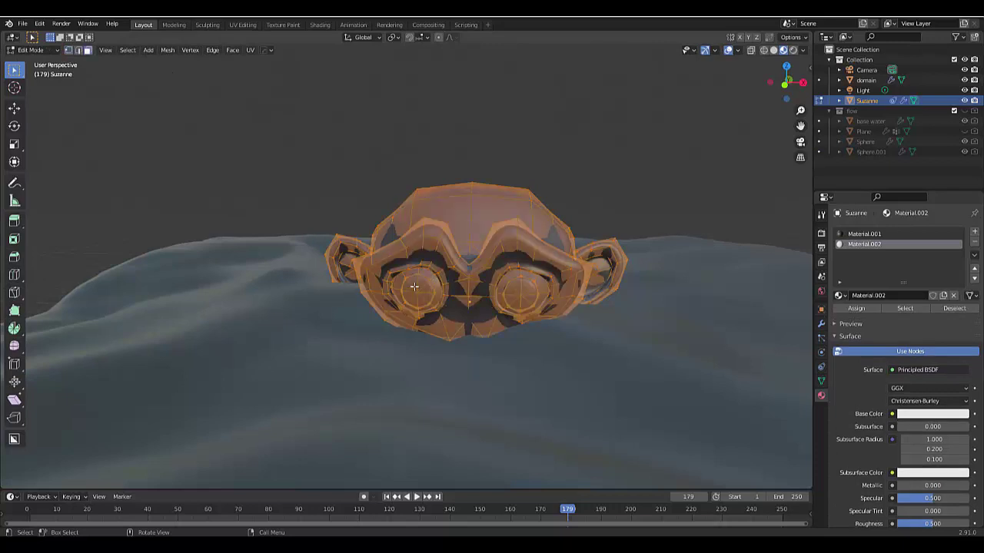
click(414, 286)
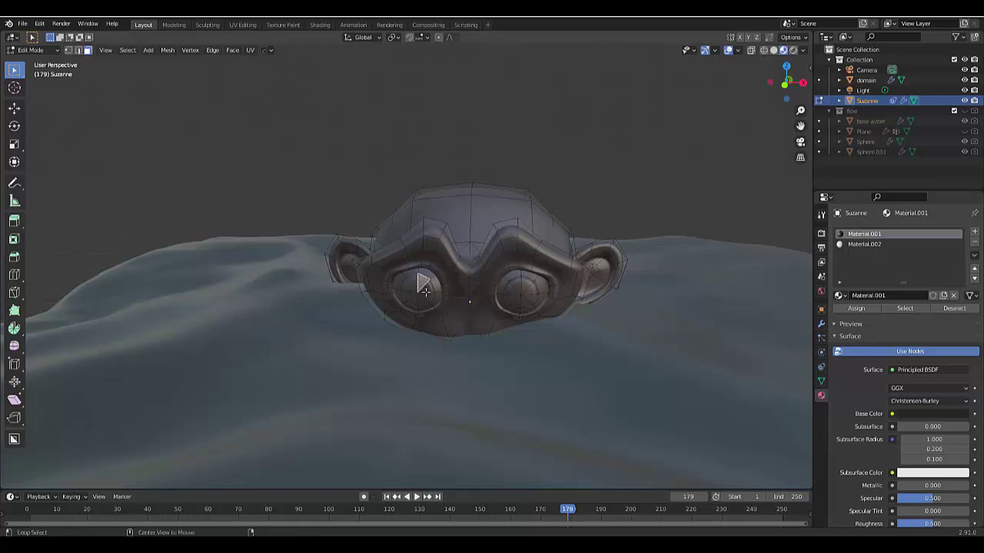
scroll(425, 290, up, 8)
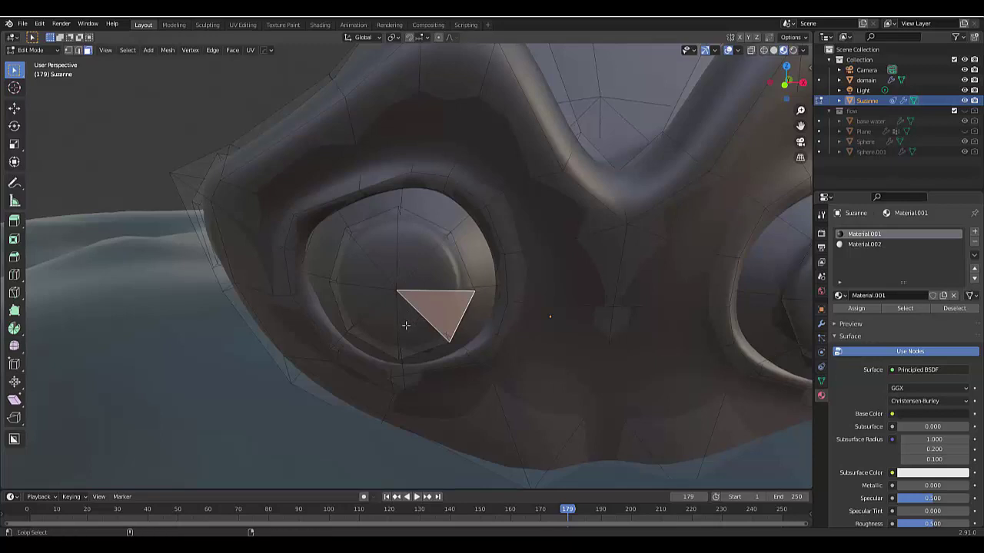
shift+click(393, 326)
shift+click(368, 303)
shift+click(360, 275)
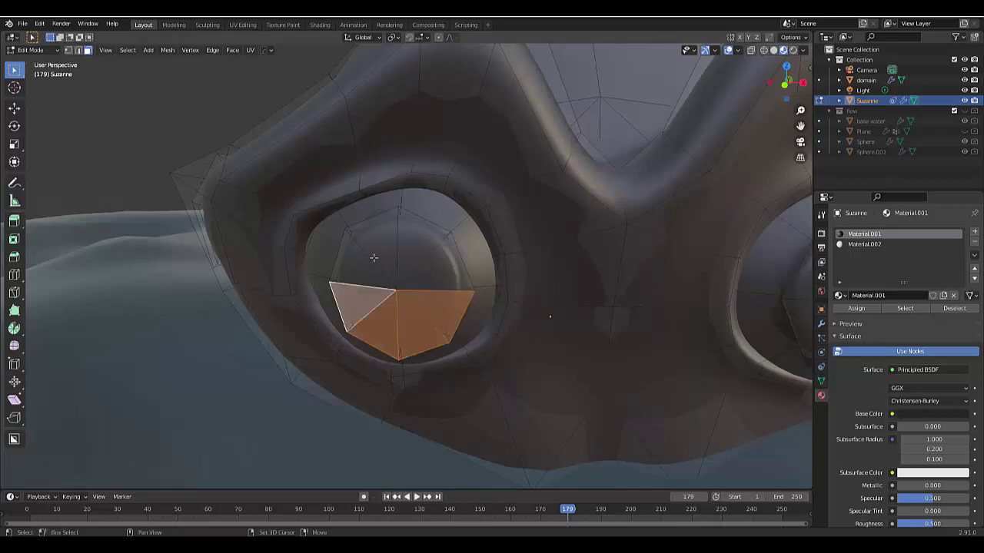
shift+click(372, 259)
shift+click(388, 246)
shift+click(412, 247)
shift+click(429, 268)
Add all the faces of Suzanne's right eye to the selection
middle_drag(422, 318, 686, 319)
shift+click(706, 286)
shift+click(735, 298)
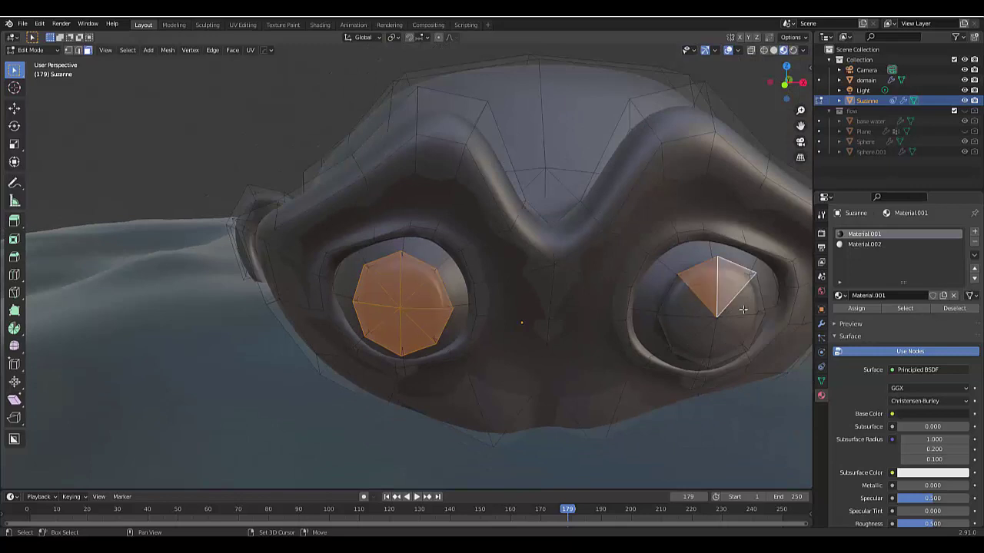
shift+click(744, 310)
shift+click(725, 330)
shift+click(707, 336)
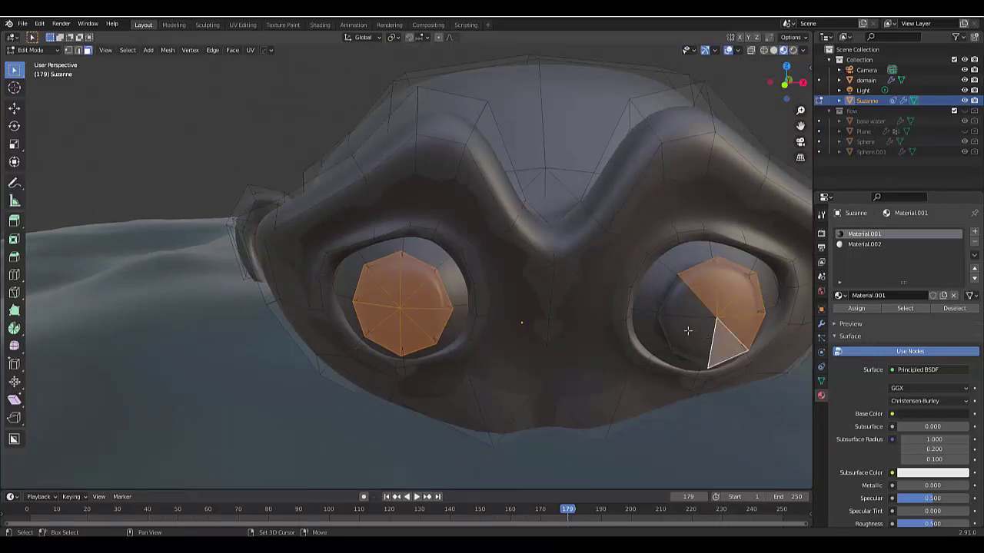
shift+click(688, 330)
shift+click(670, 334)
shift+click(682, 303)
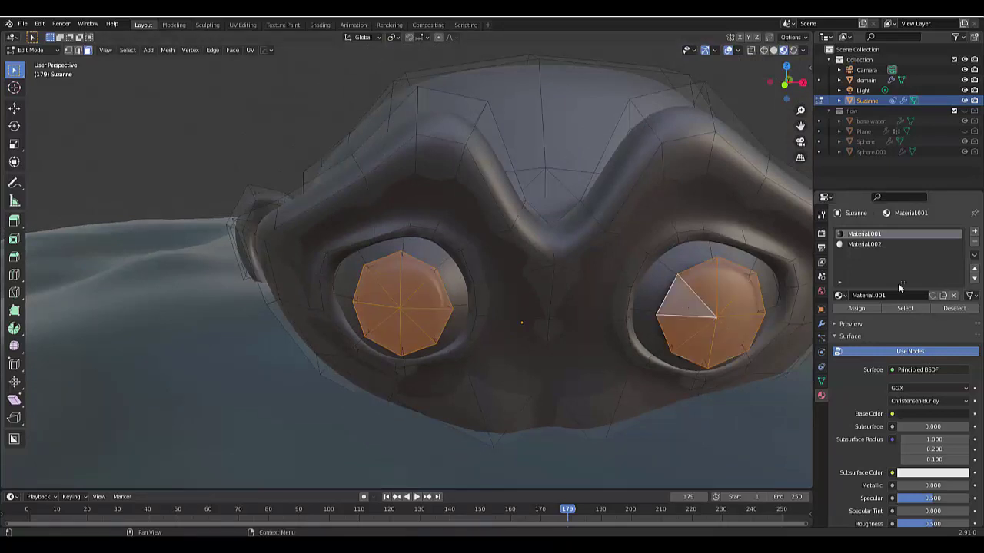
Assign the red Material.002 to the selected eye faces and return to Object Mode
click(860, 245)
click(920, 415)
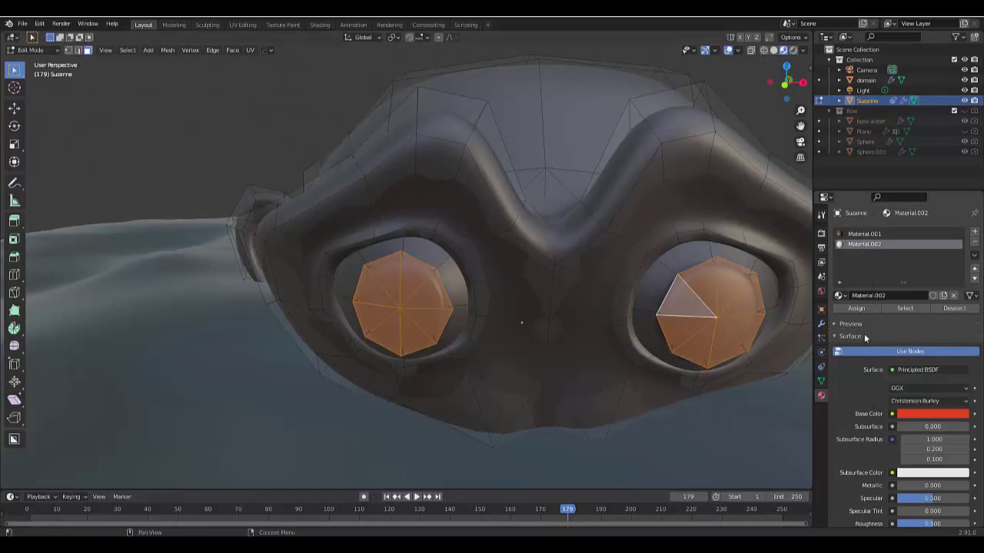
click(853, 308)
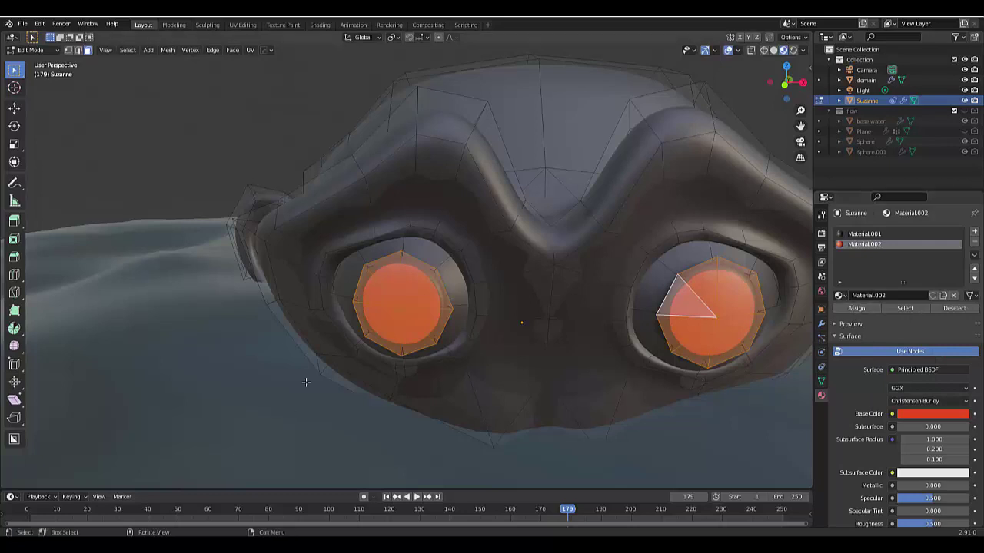
key(Tab)
Replay the simulation from frame 1 and pause it at frame 160
scroll(323, 353, down, 10)
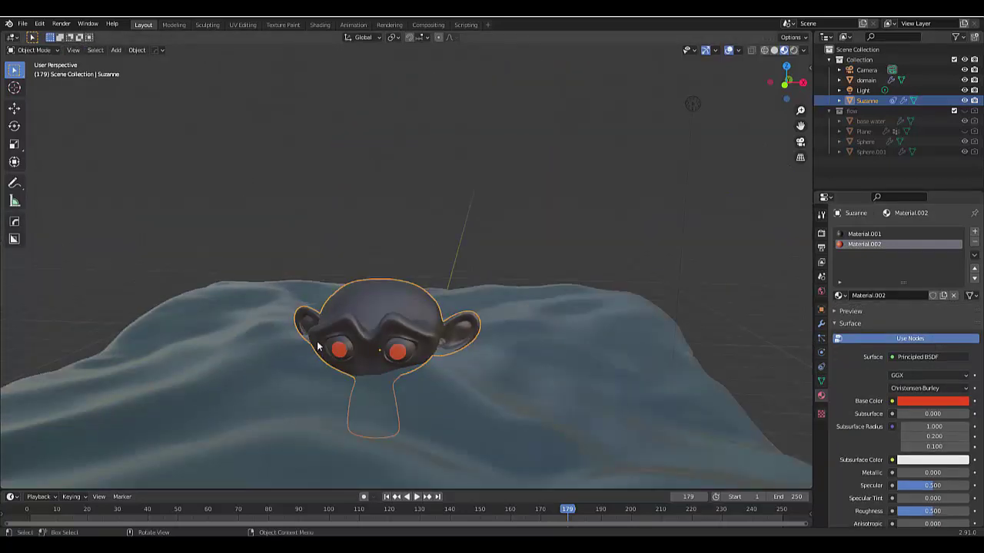
scroll(320, 343, down, 4)
middle_drag(343, 410, 379, 415)
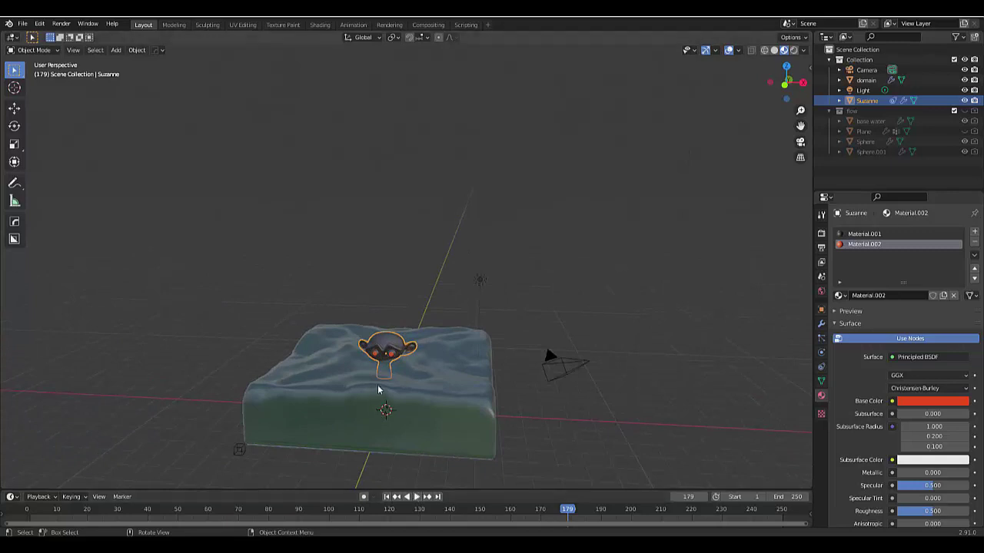
scroll(382, 395, up, 1)
click(387, 497)
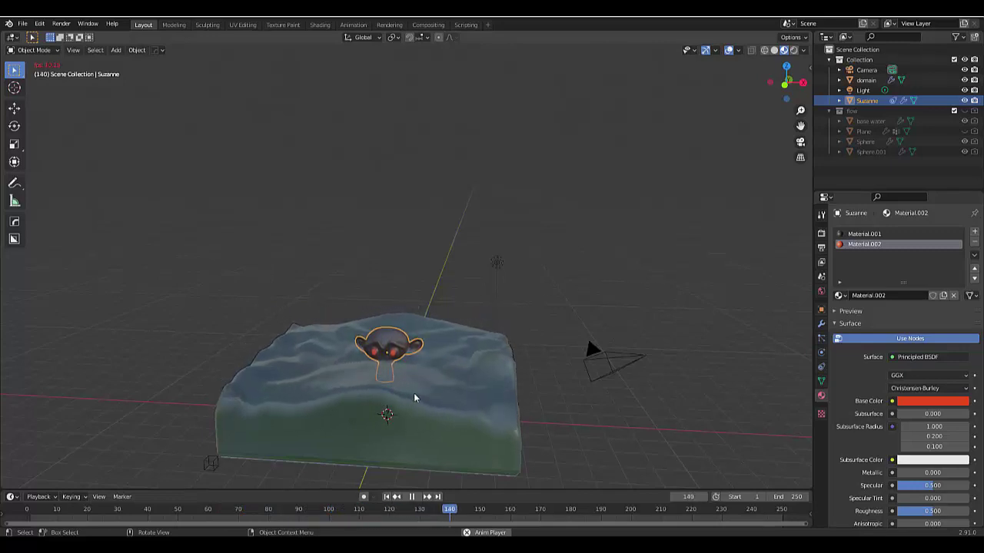
key(space)
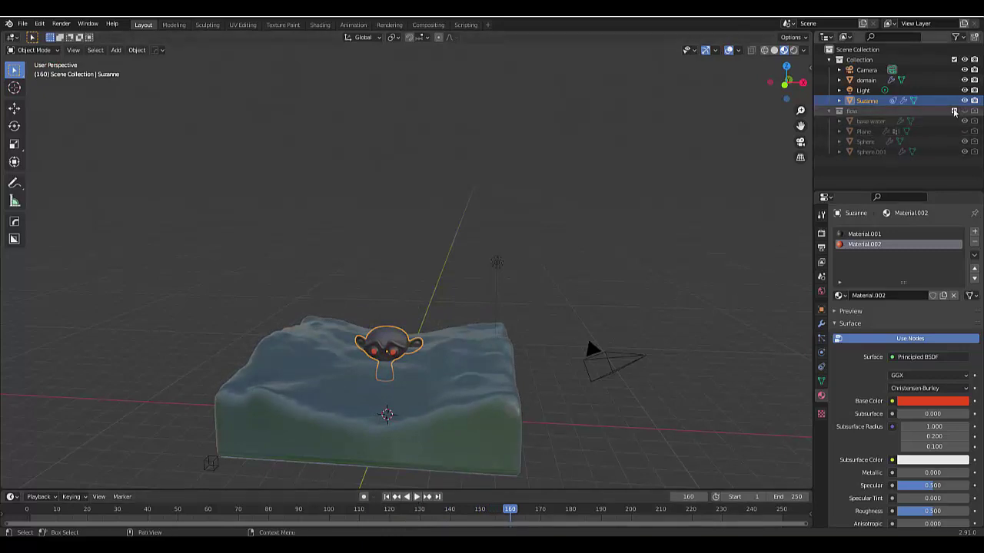
Move the Plane out of the flow collection and hide flow again
click(965, 111)
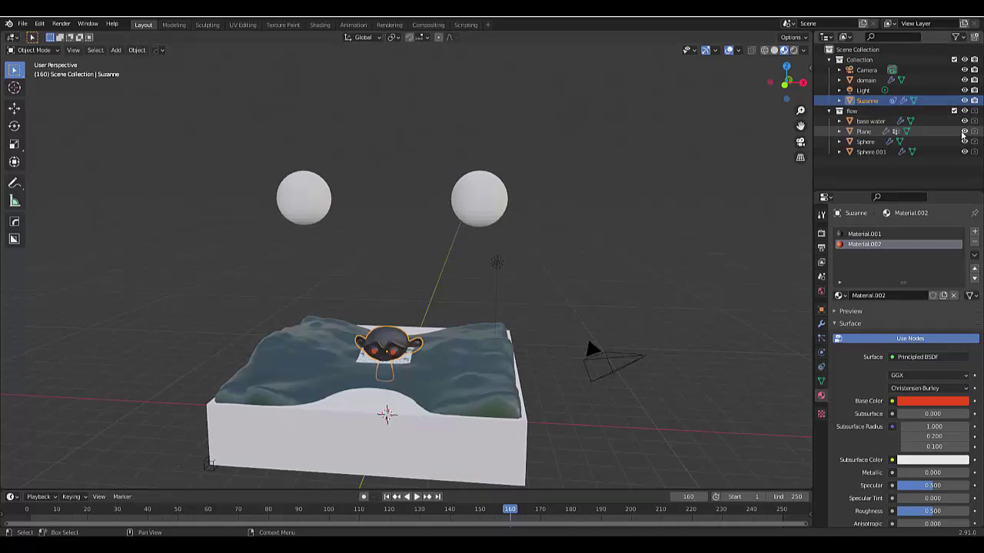
drag(864, 131, 862, 182)
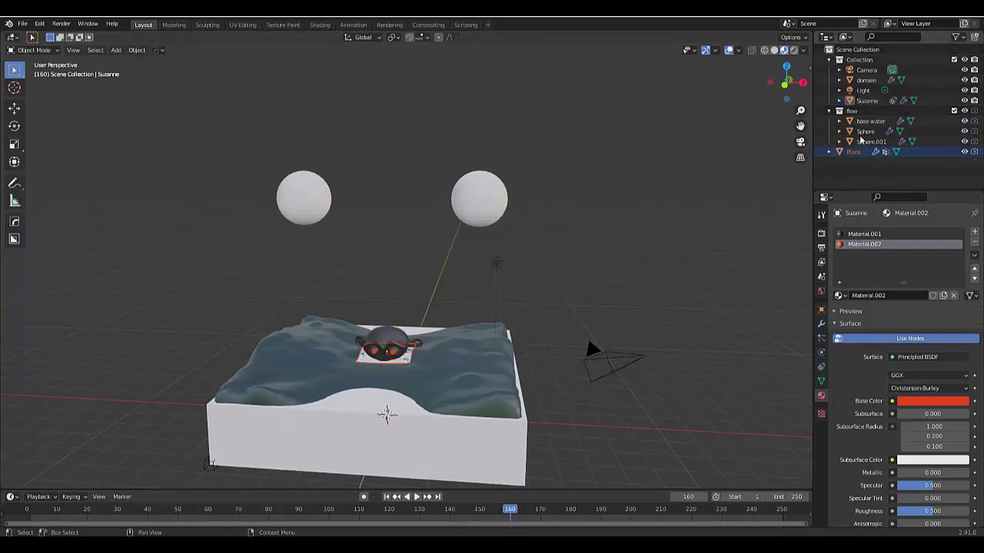
click(965, 110)
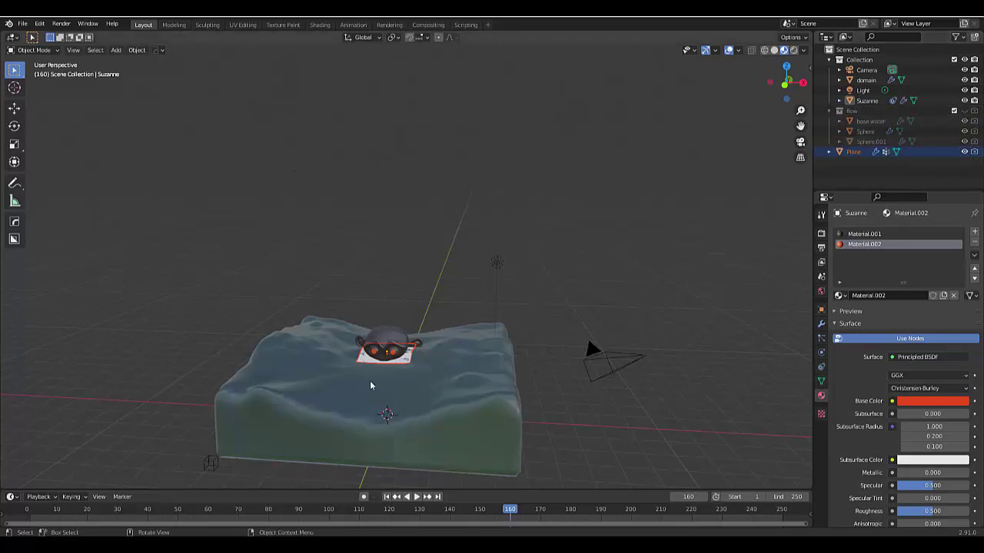
scroll(354, 386, up, 3)
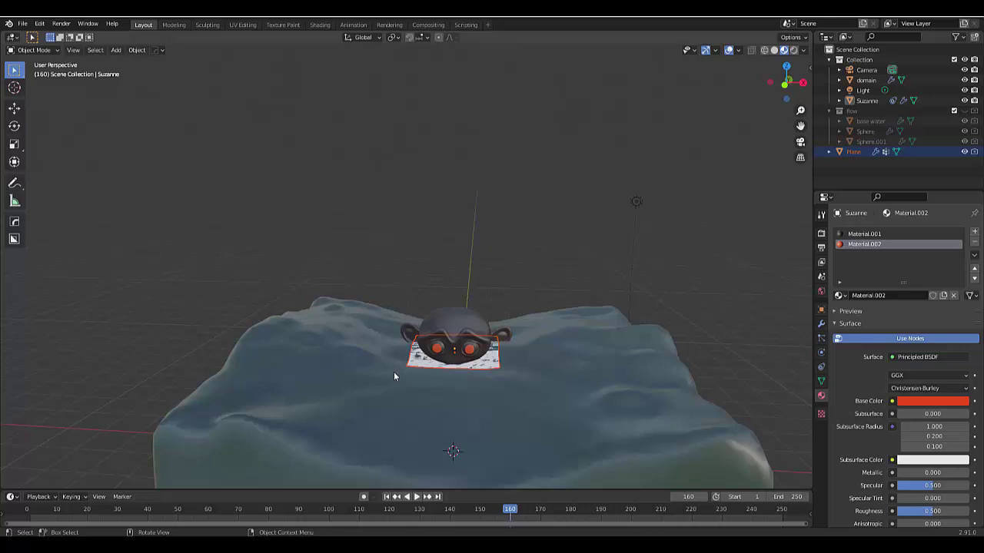
scroll(412, 378, up, 1)
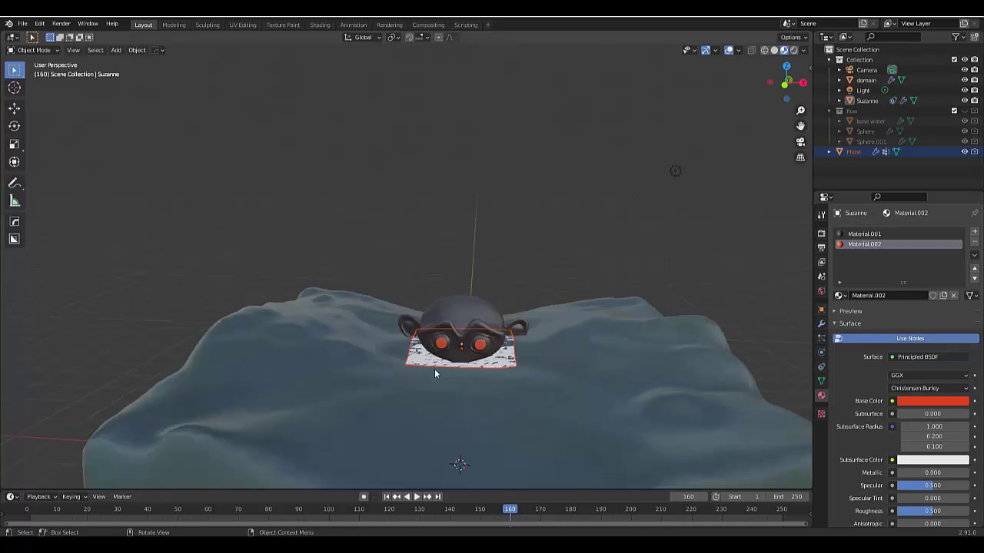
Shift the Plane about 2.85 m along X, hide it, and rewind to frame 1
key(g)
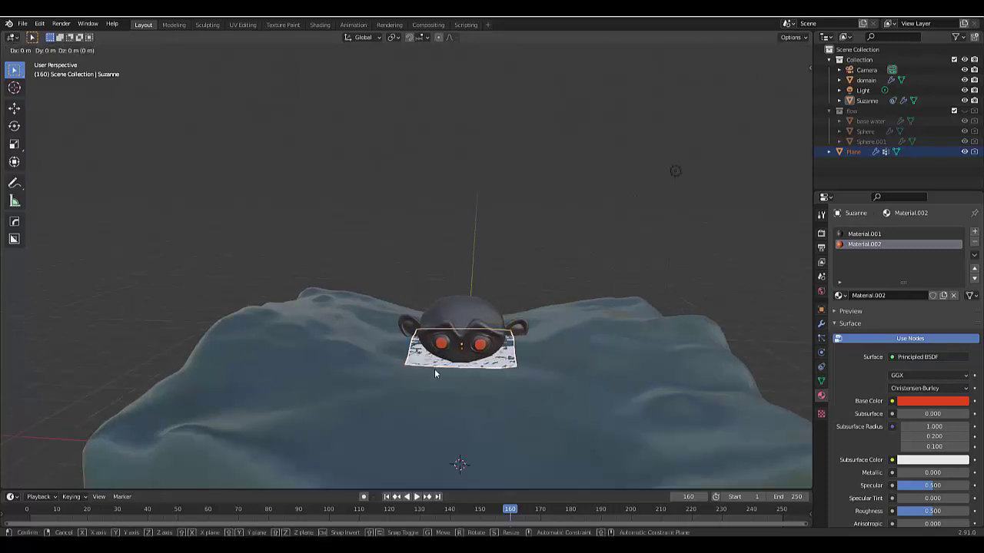
key(x)
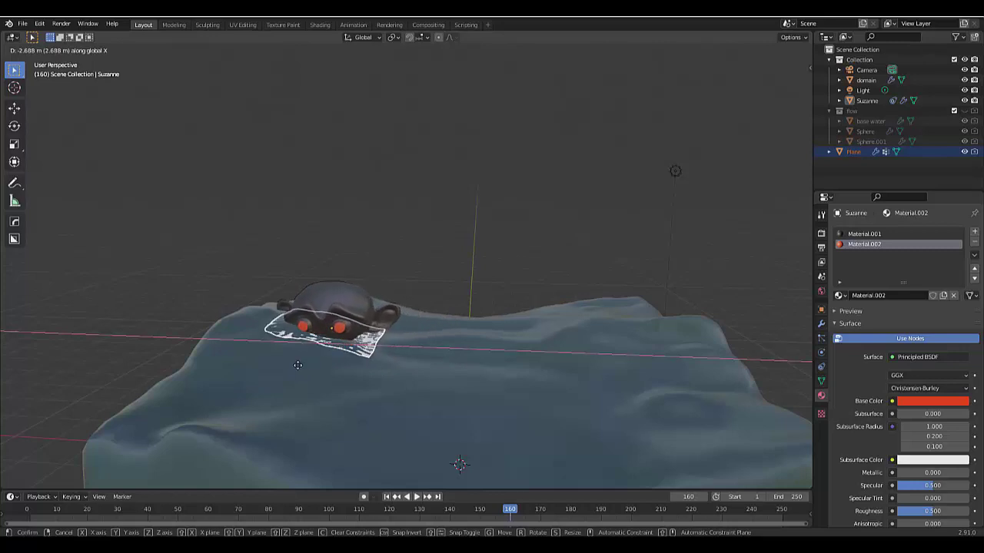
click(294, 365)
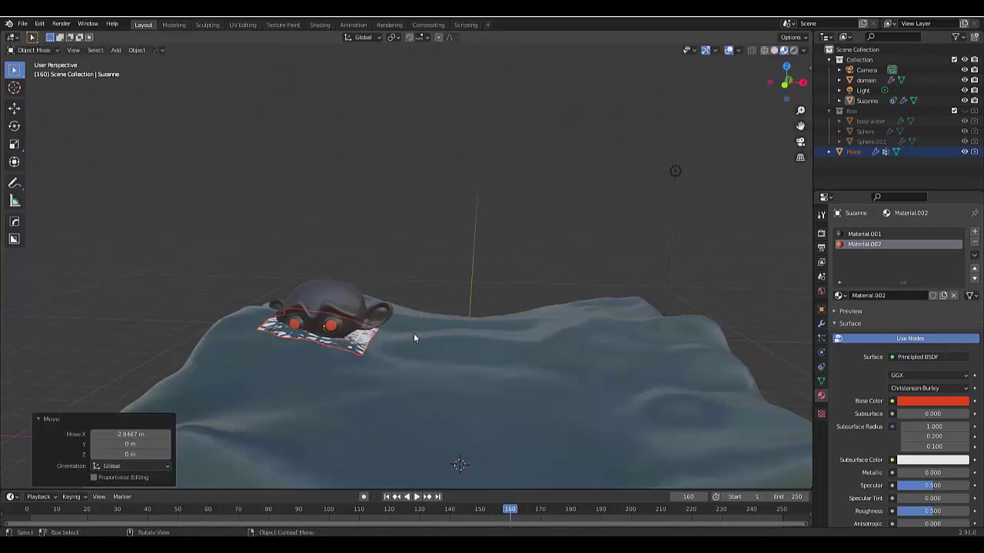
click(965, 152)
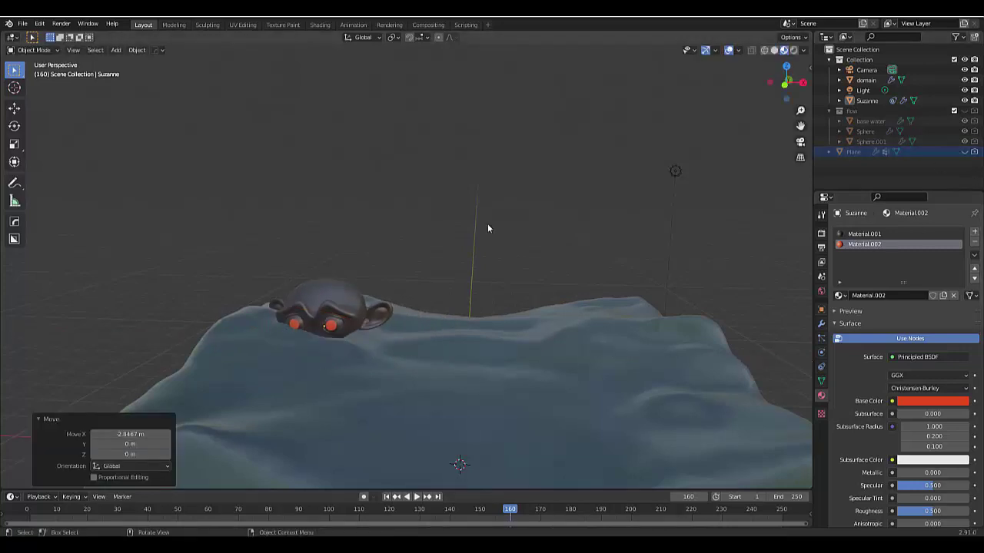
click(397, 496)
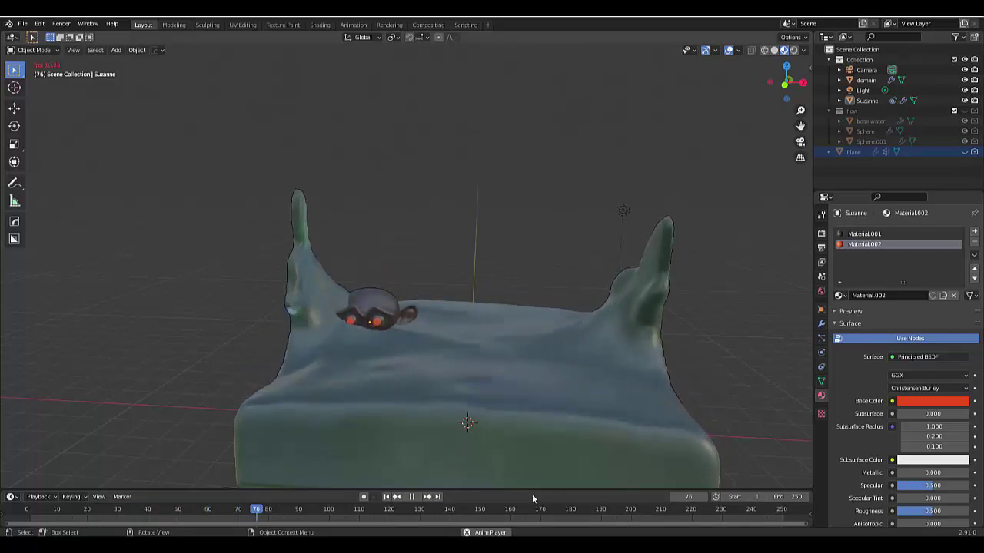
Stop playback at frame 130 and select Suzanne in the viewport
click(387, 498)
click(363, 317)
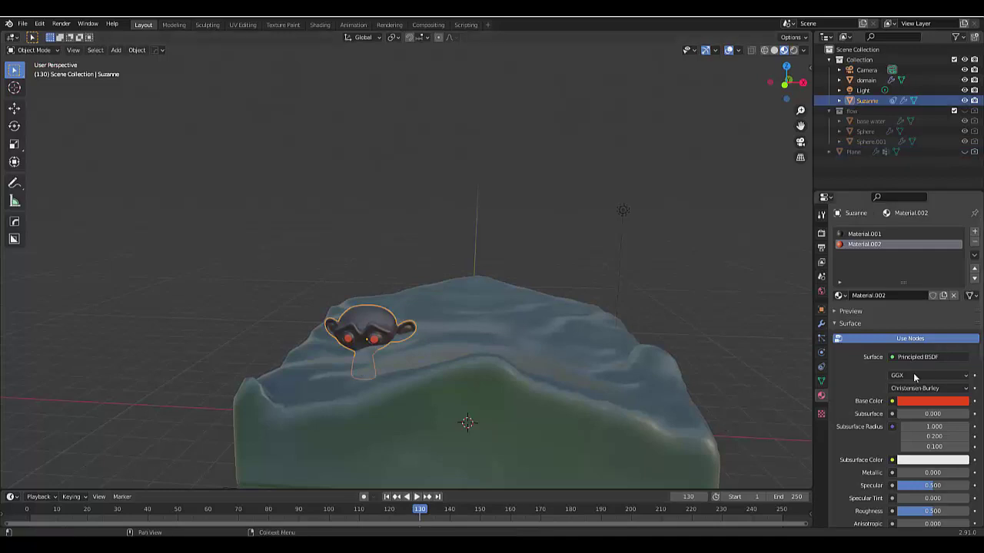
Add Fluid physics to Suzanne as an Effector with Is Planar enabled, then select the domain
click(821, 353)
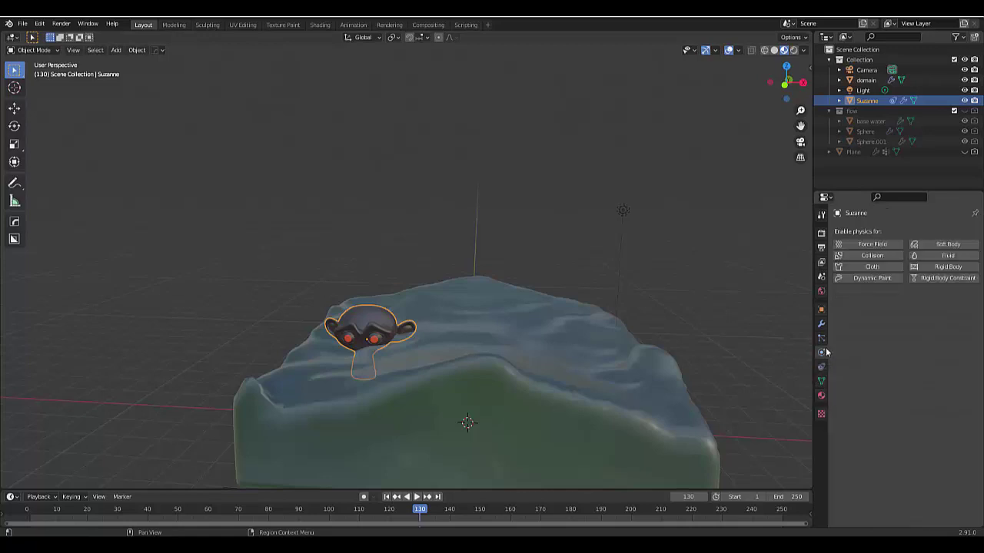
click(933, 257)
click(909, 309)
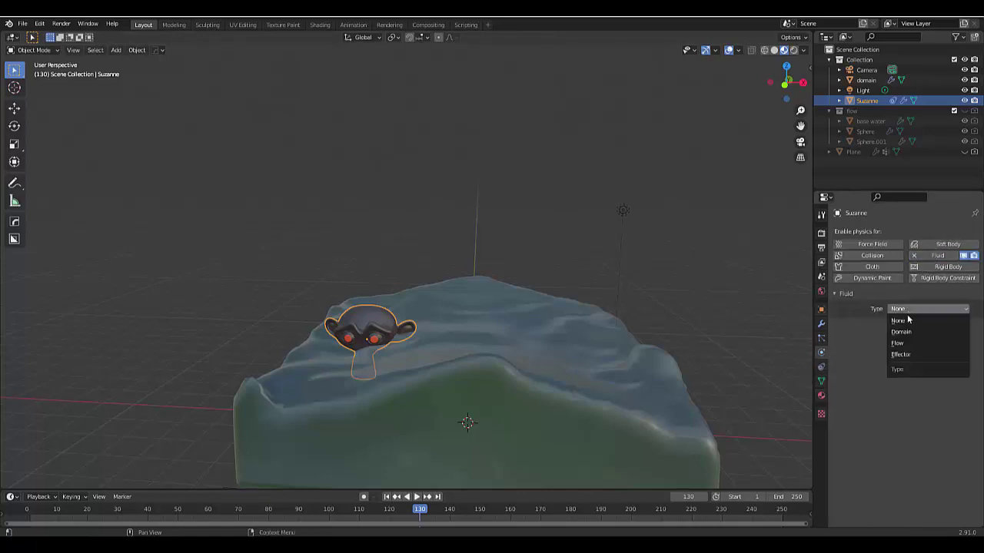
click(911, 355)
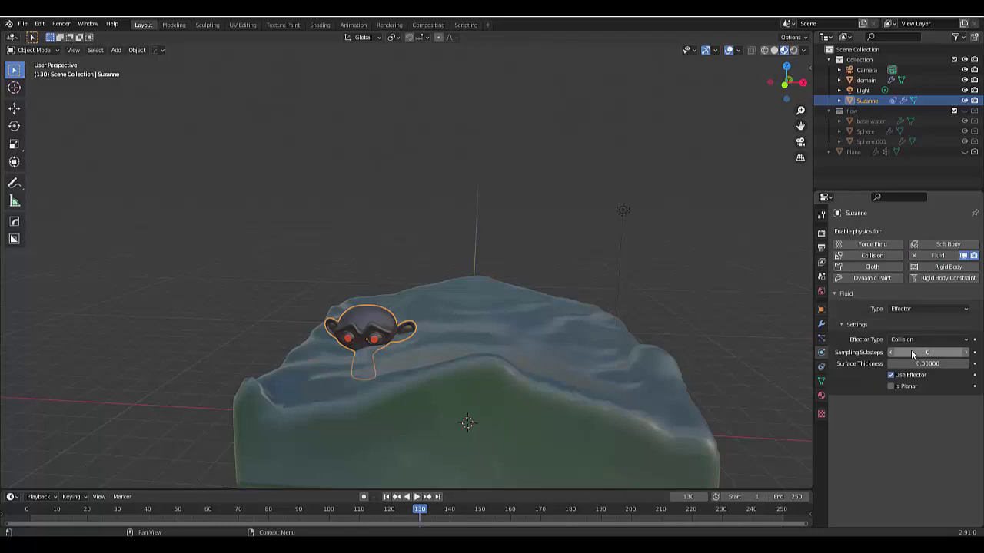
click(892, 387)
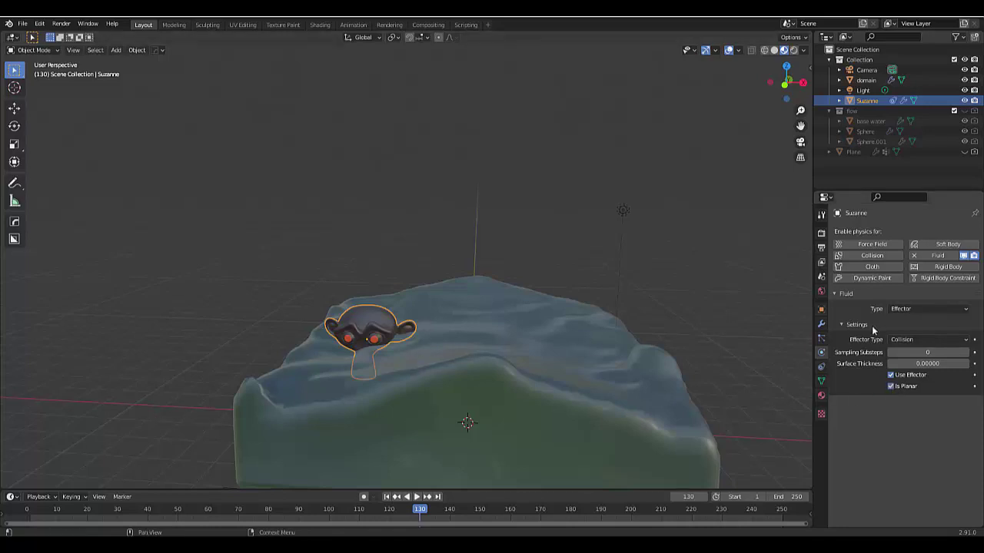
click(492, 395)
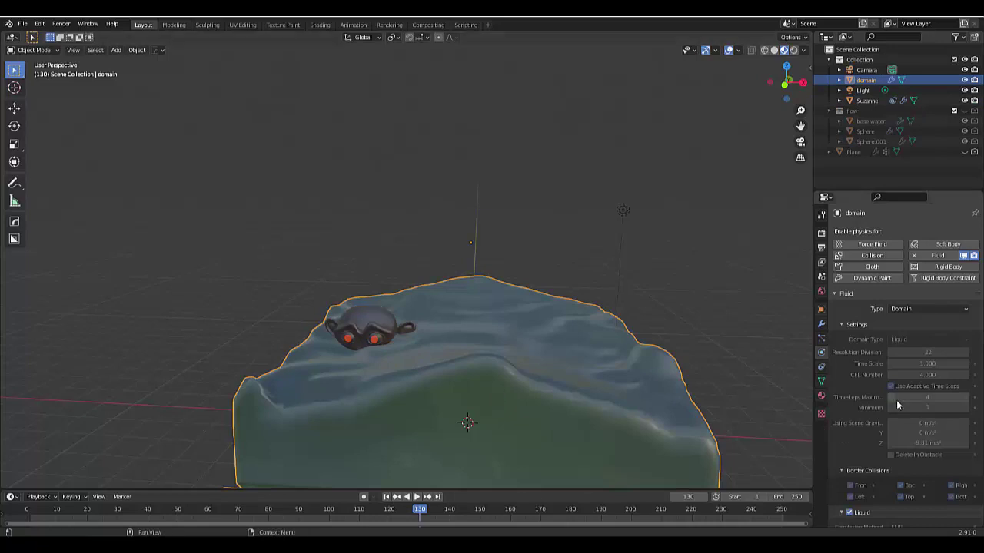
Free the domain's cache, Bake All again, and rewind to the first frame
scroll(896, 399, down, 10)
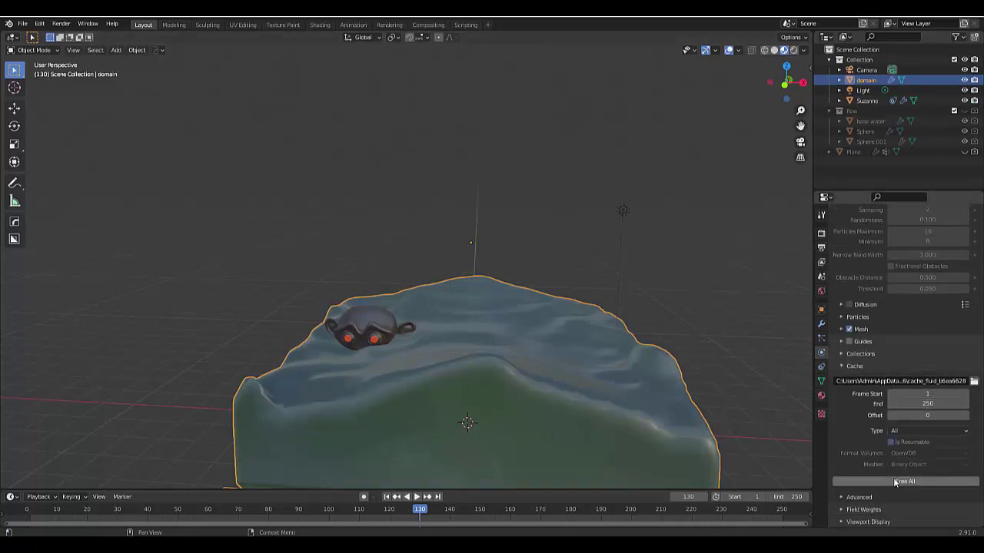
click(895, 482)
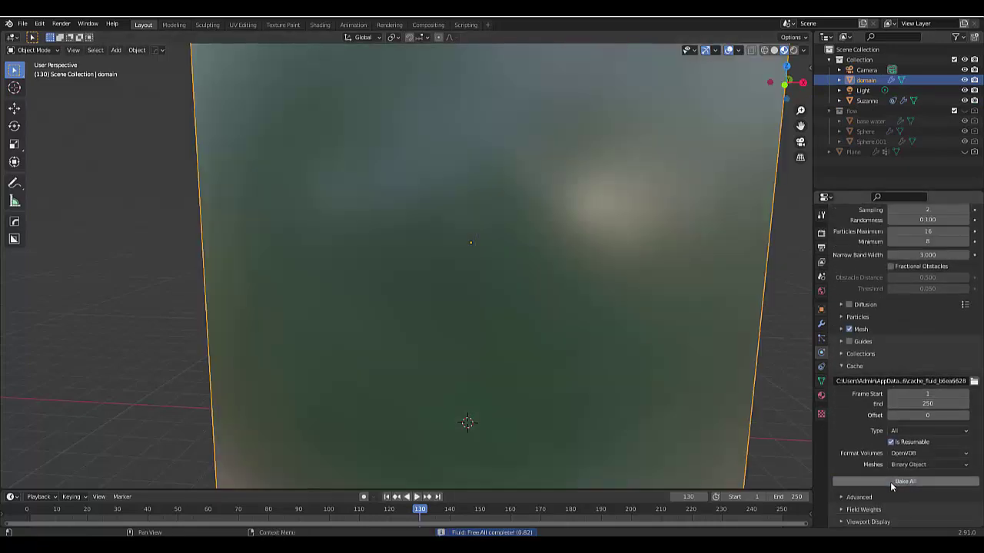
click(891, 482)
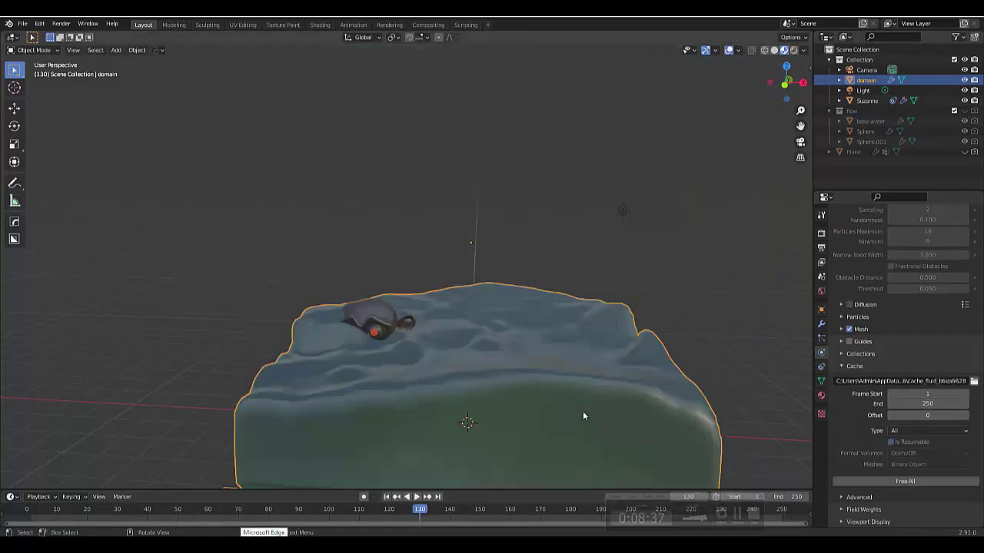
click(387, 498)
click(419, 497)
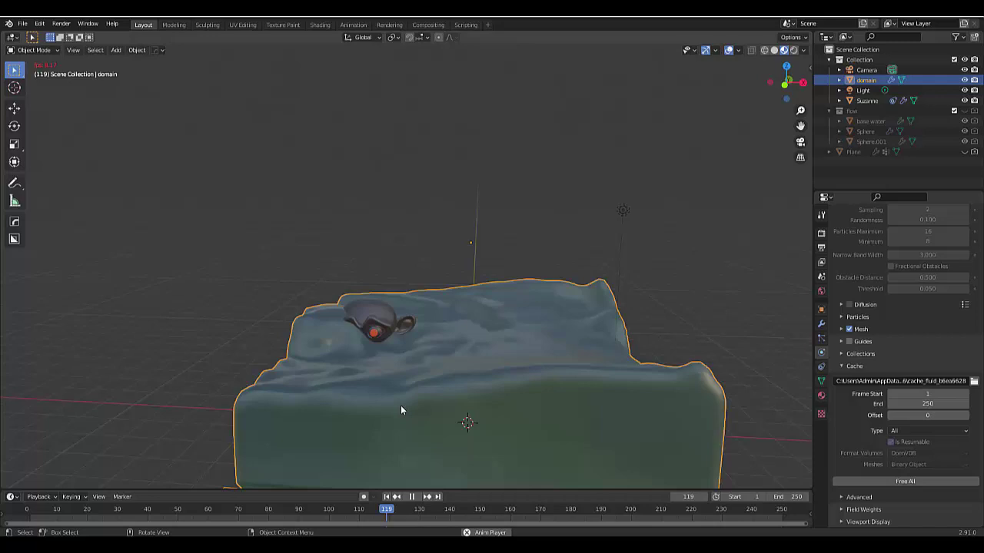
click(415, 498)
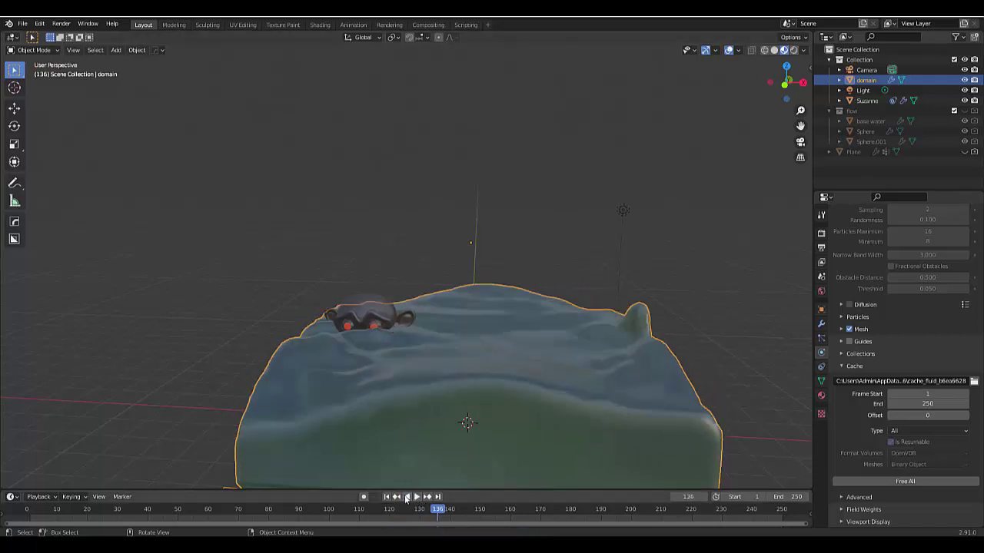
Return to frame 1, reselect Suzanne in the Outliner and enable Use Effector
click(391, 497)
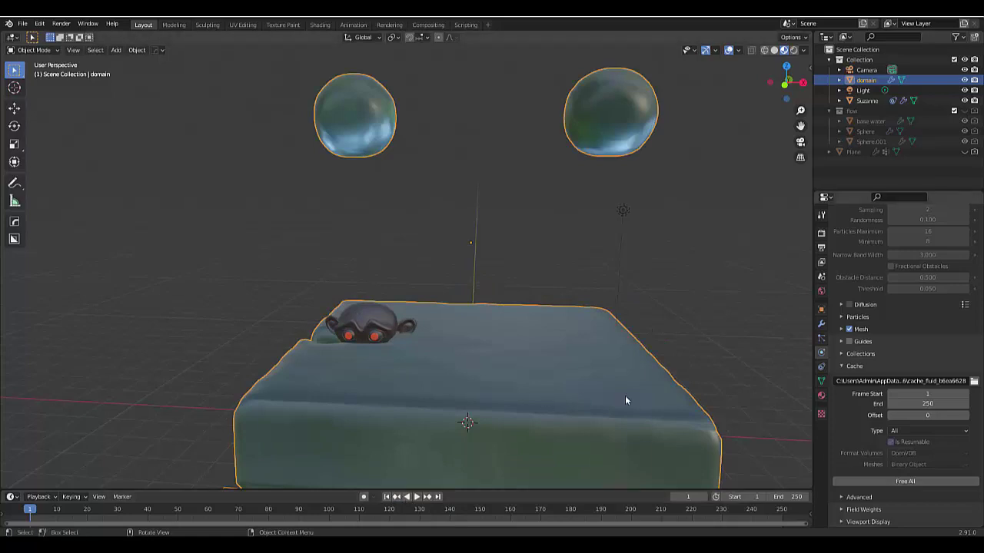
click(867, 100)
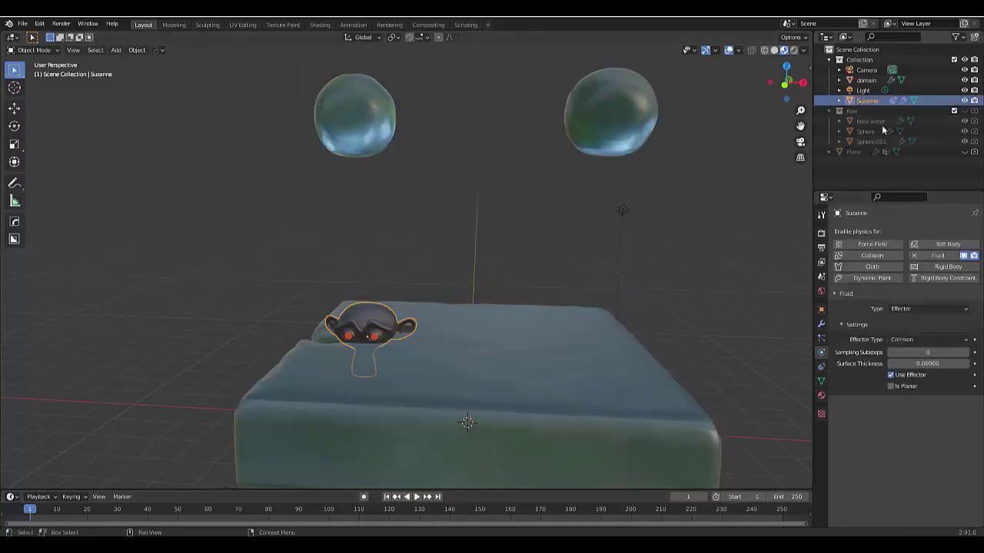
click(891, 374)
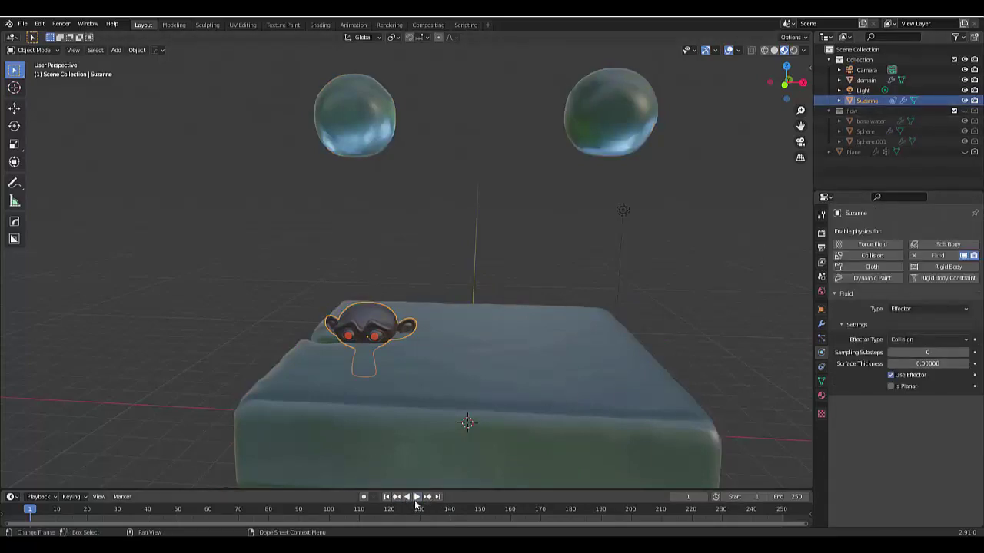